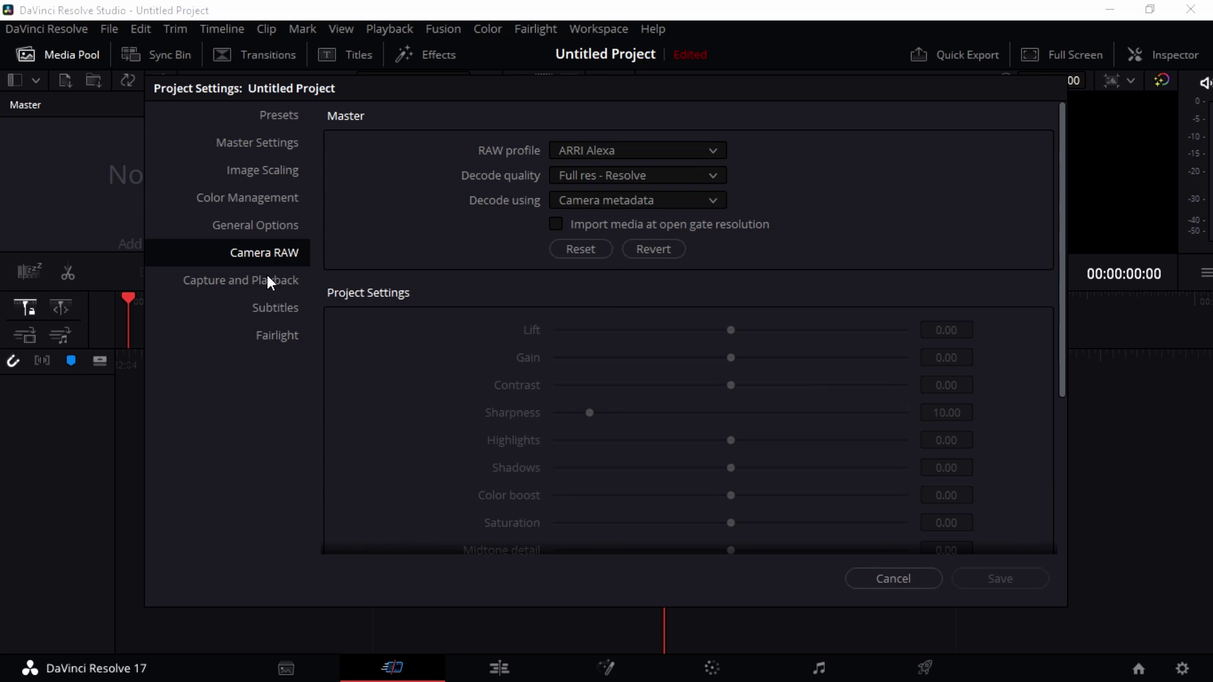
- Switch Project Settings to the Capture and Playback page
click(268, 281)
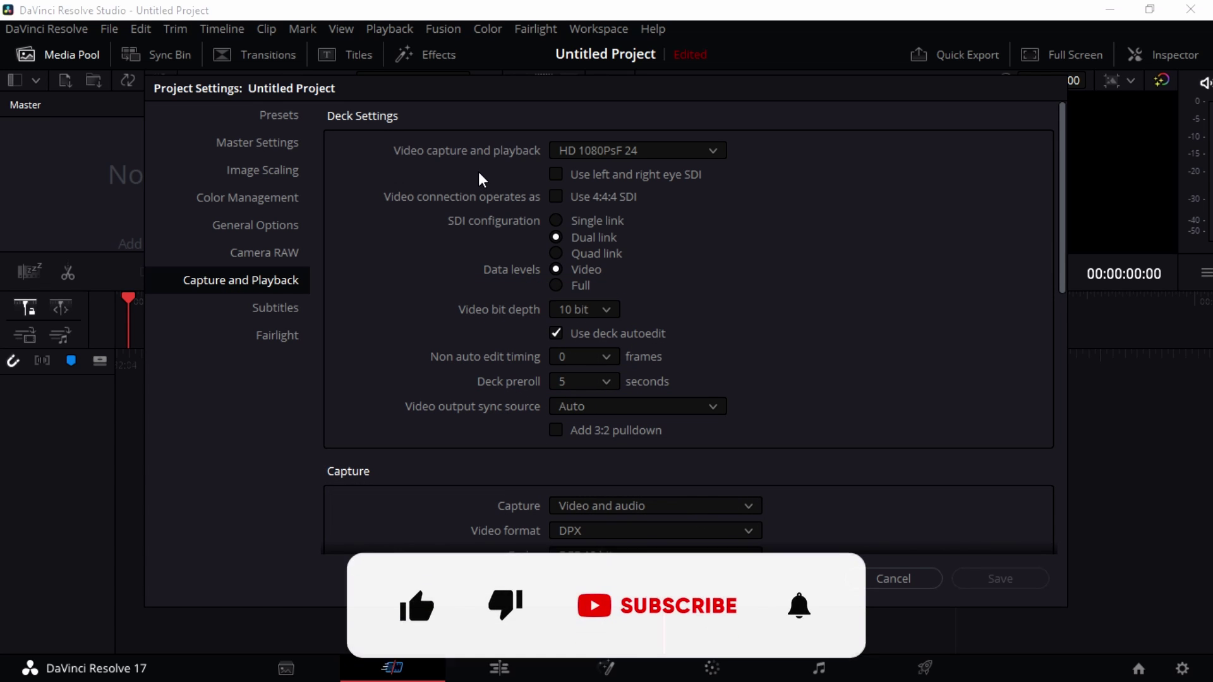
- Scroll through the Capture and Playback deck settings to review them
scroll(498, 230, down, 3)
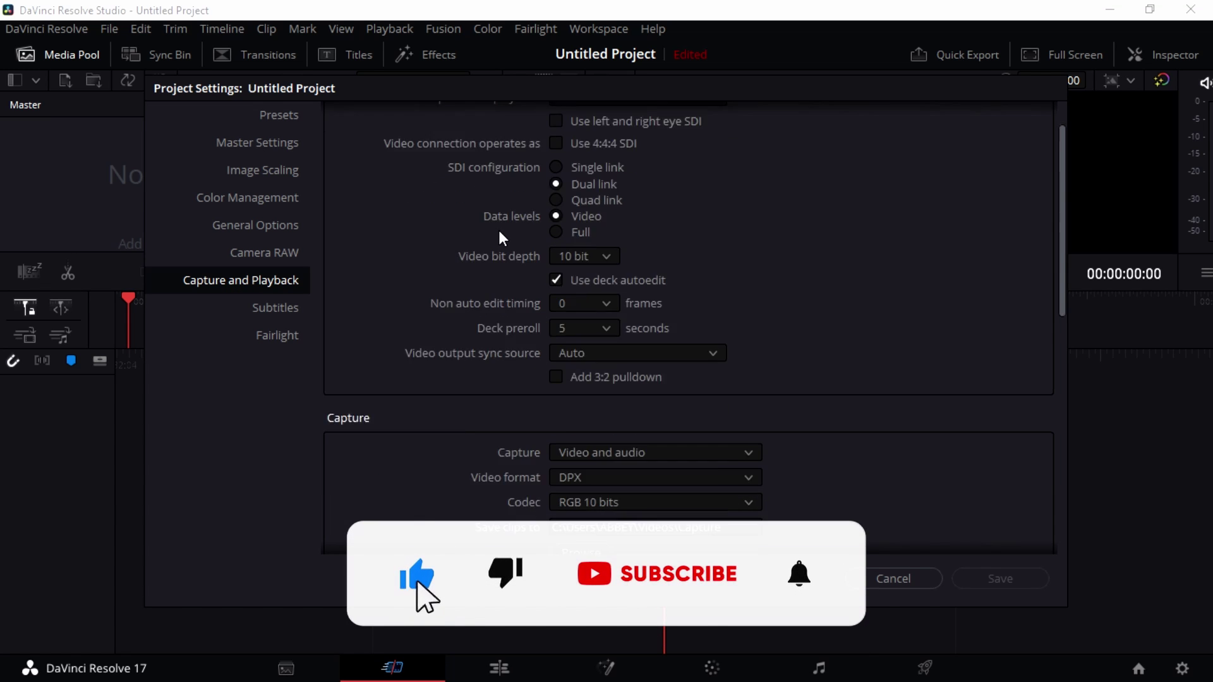
scroll(494, 228, down, 10)
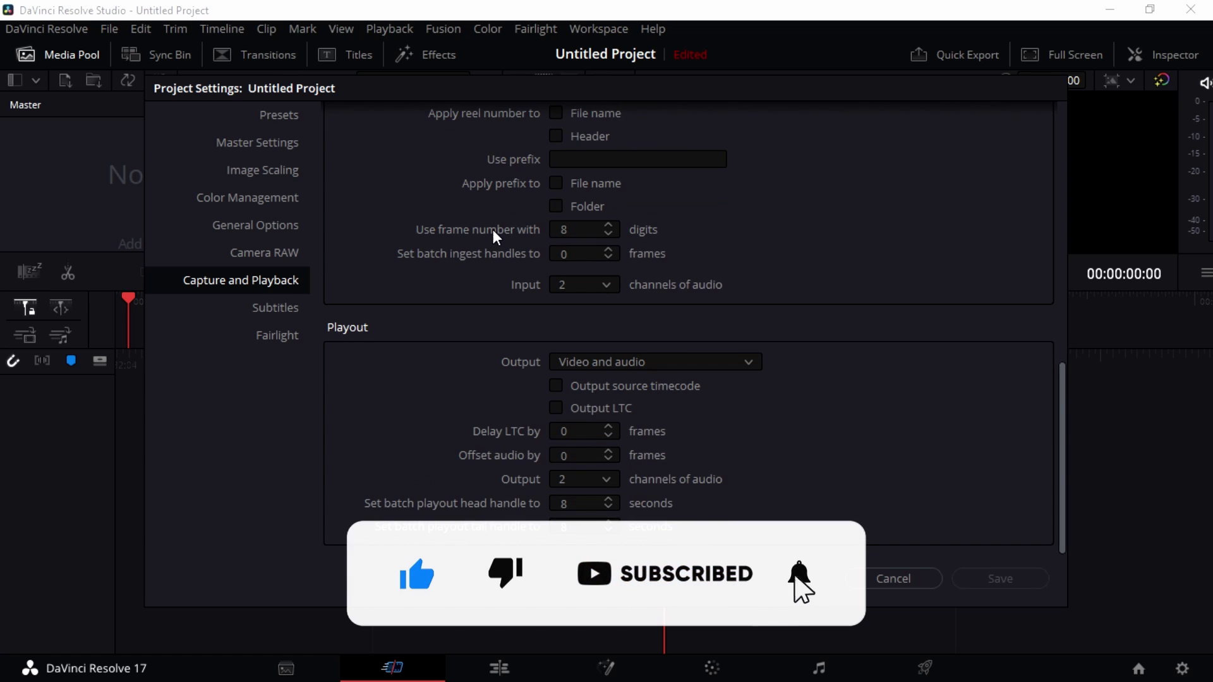
scroll(494, 231, up, 12)
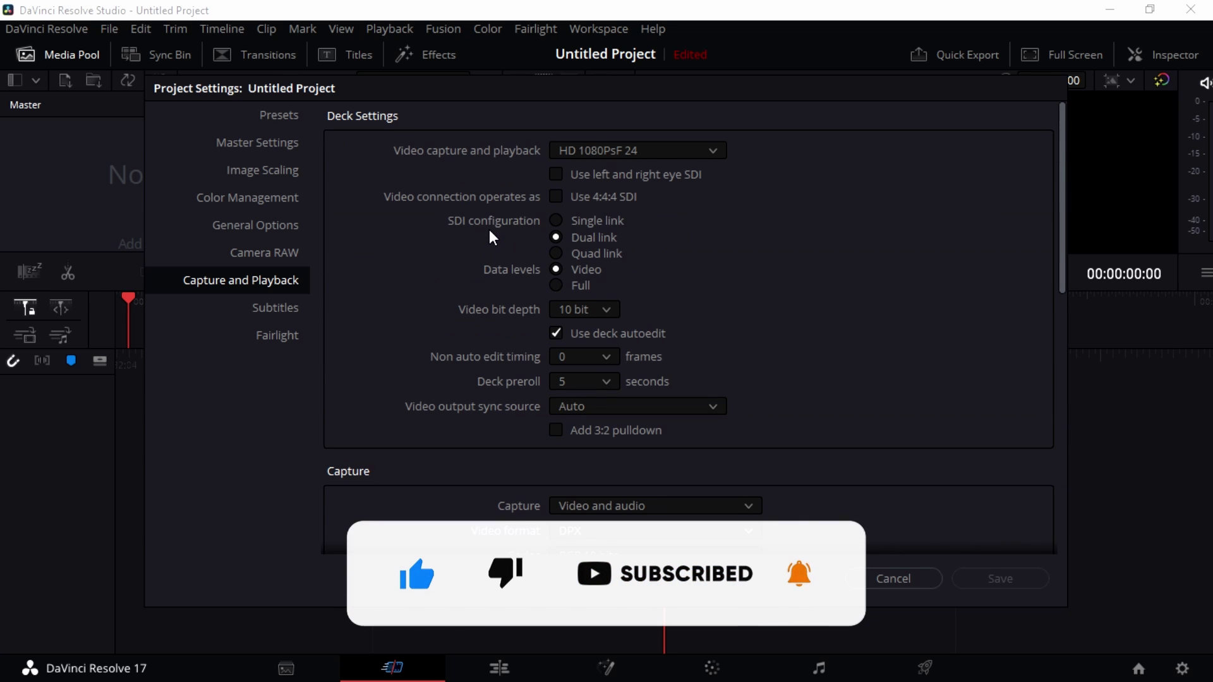
scroll(972, 205, down, 10)
scroll(971, 206, up, 10)
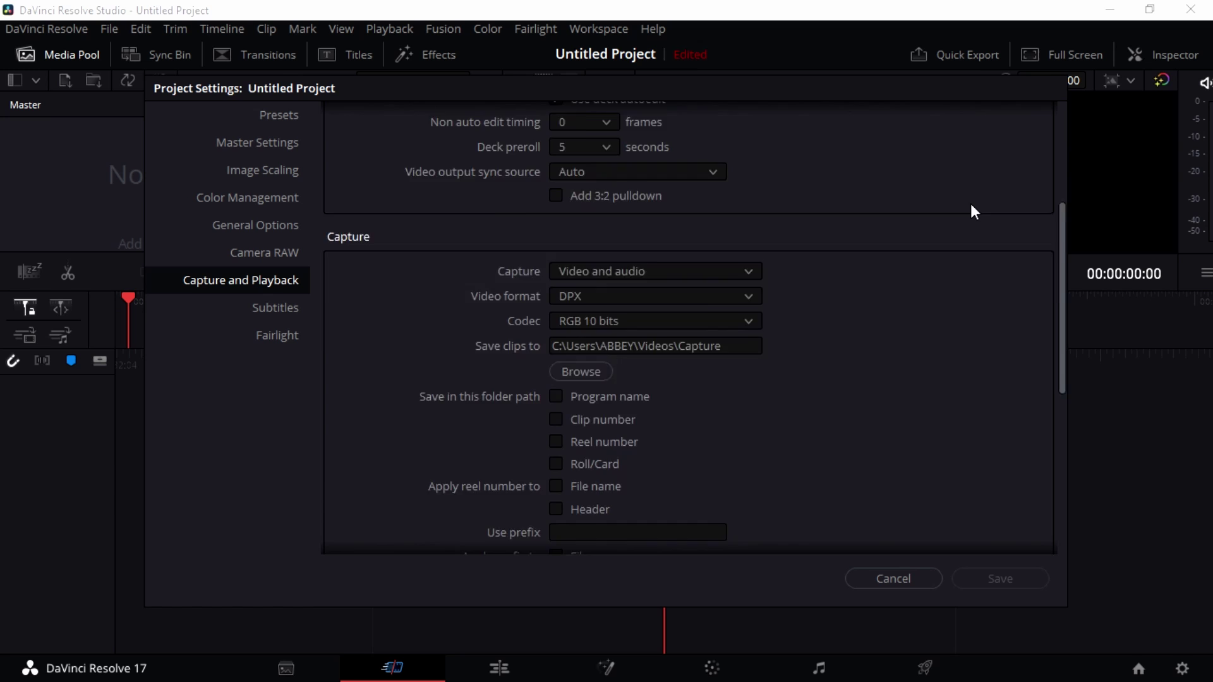
scroll(971, 203, up, 2)
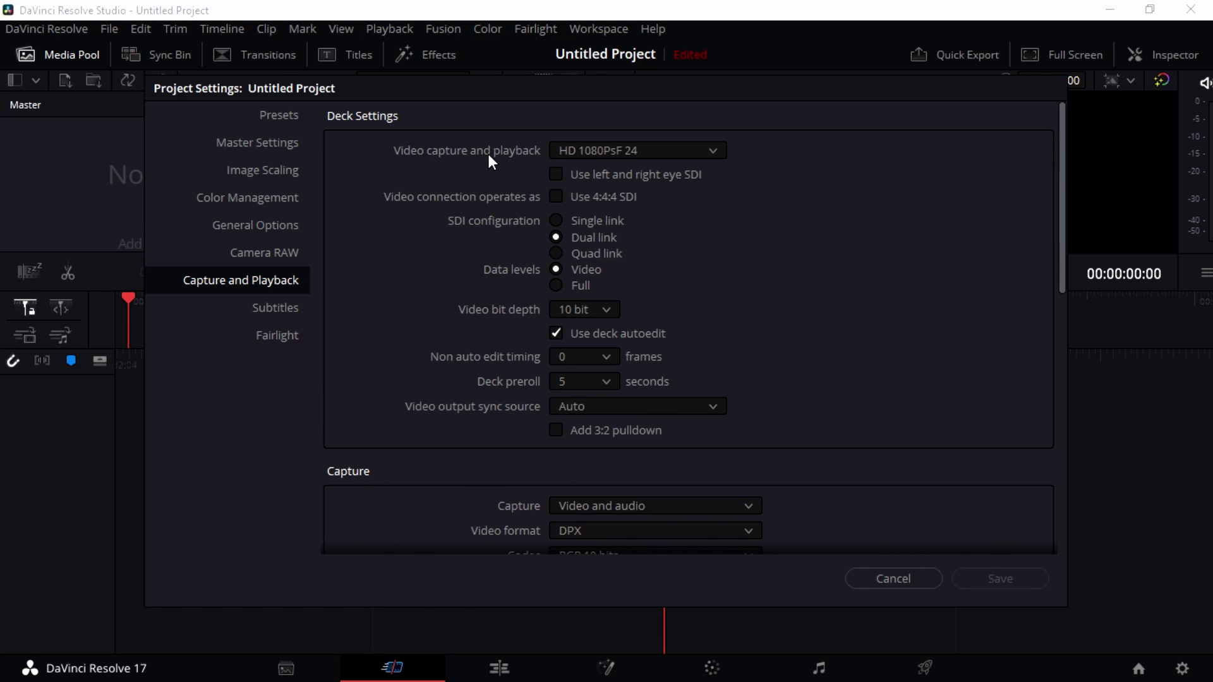
- Browse the video format list, which runs from NTSC through 8K 4320p 60
click(649, 151)
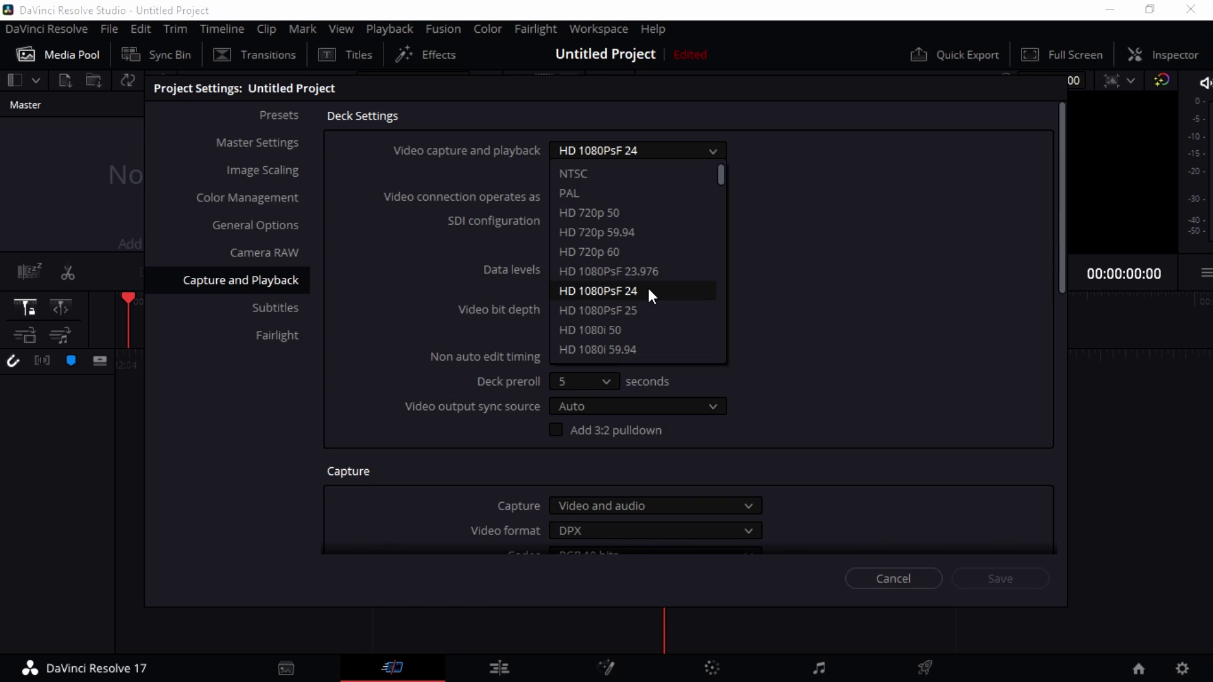
scroll(640, 307, down, 10)
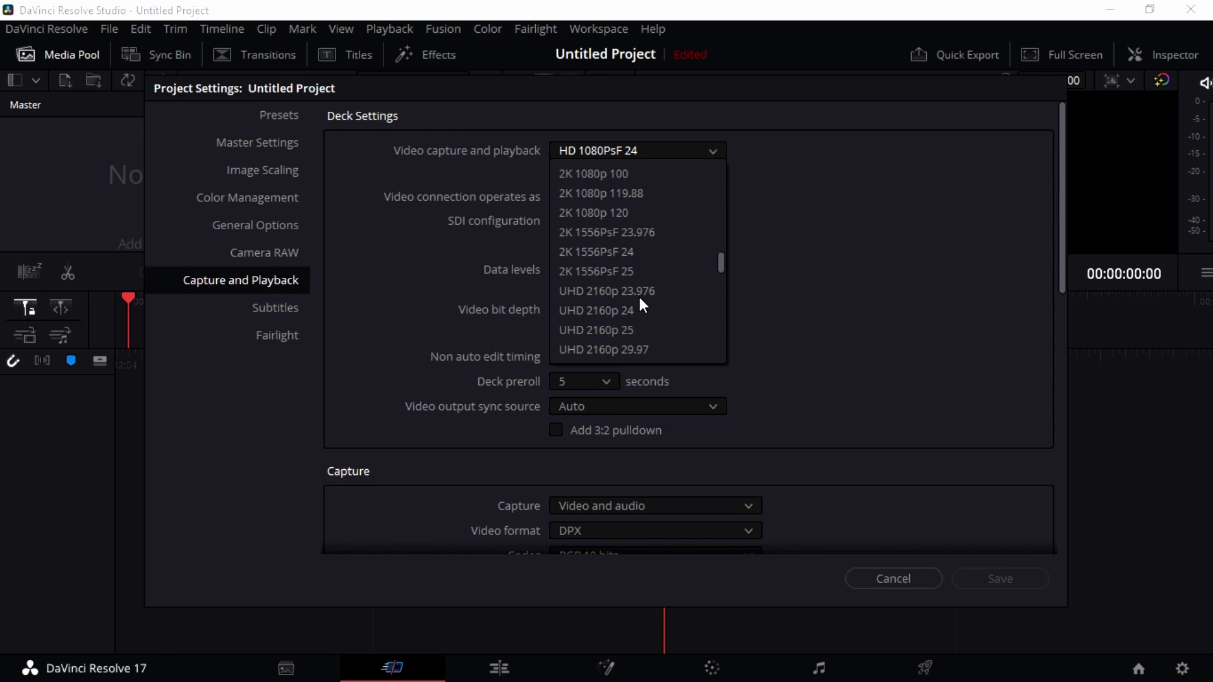
scroll(639, 298, down, 10)
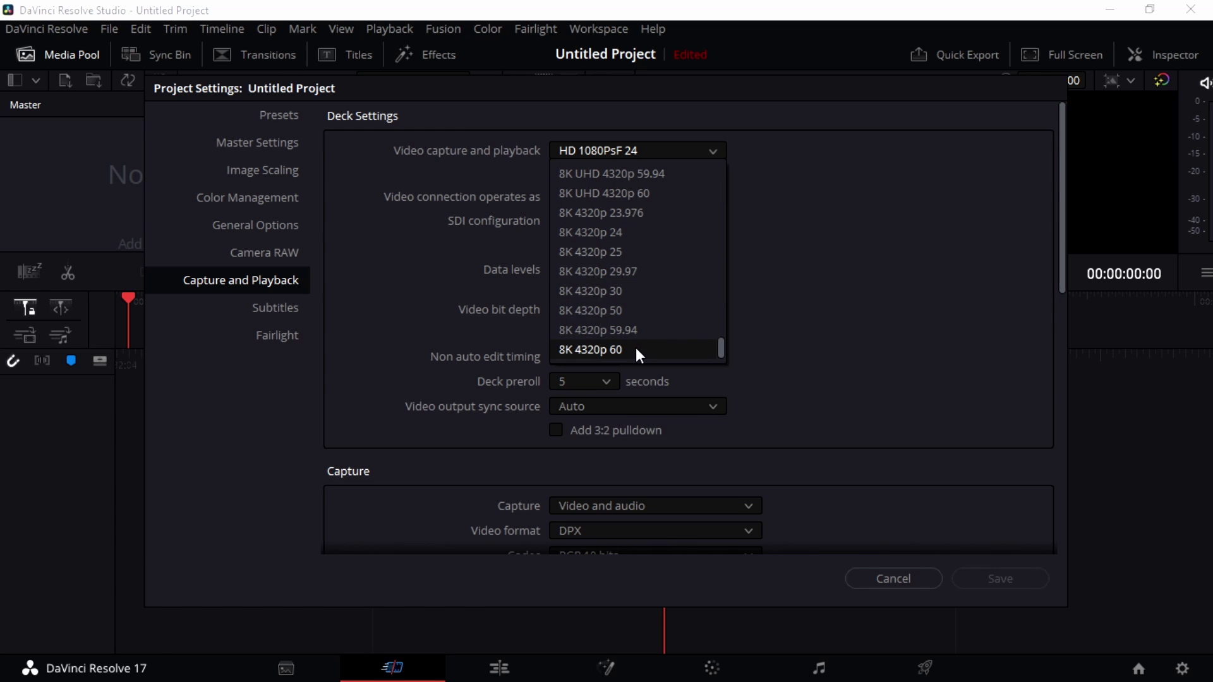
scroll(653, 256, up, 15)
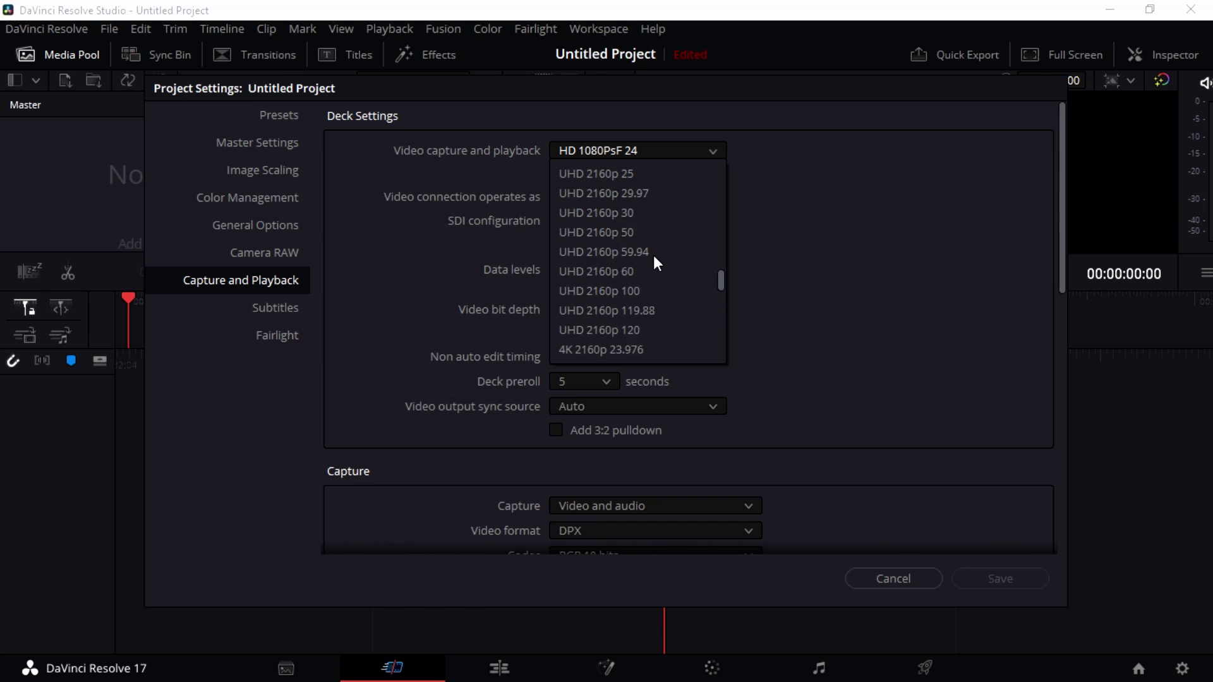
scroll(654, 255, up, 5)
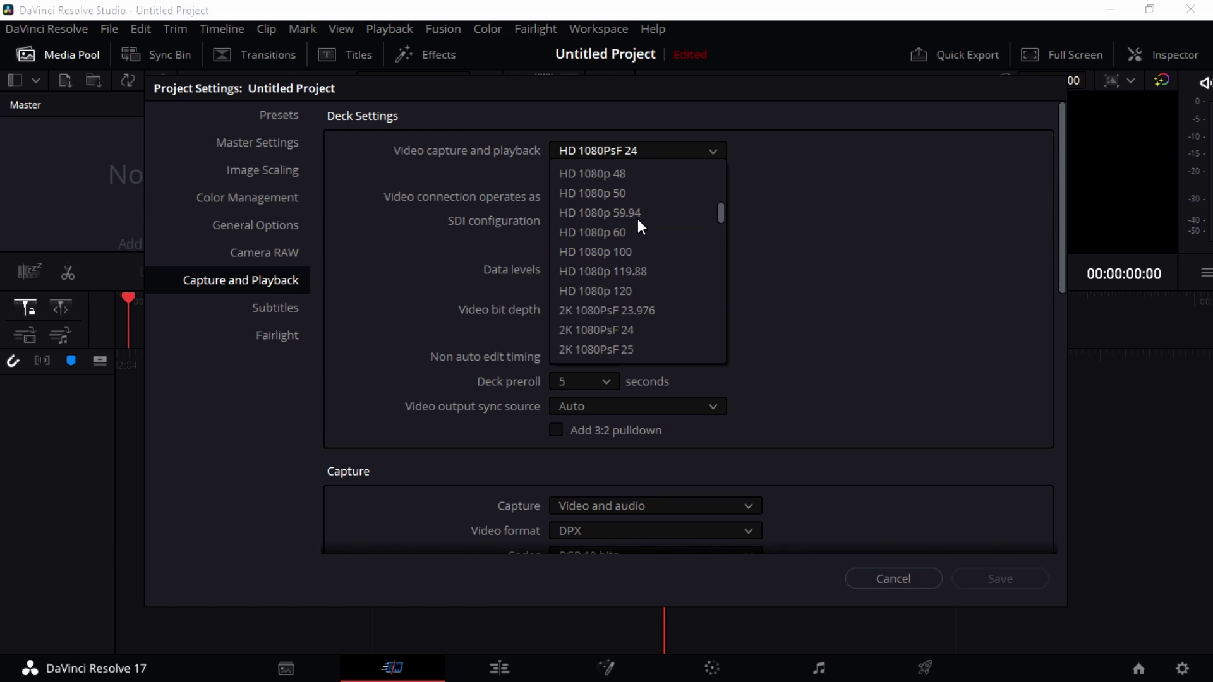
scroll(639, 218, down, 3)
scroll(638, 234, down, 2)
scroll(638, 234, up, 8)
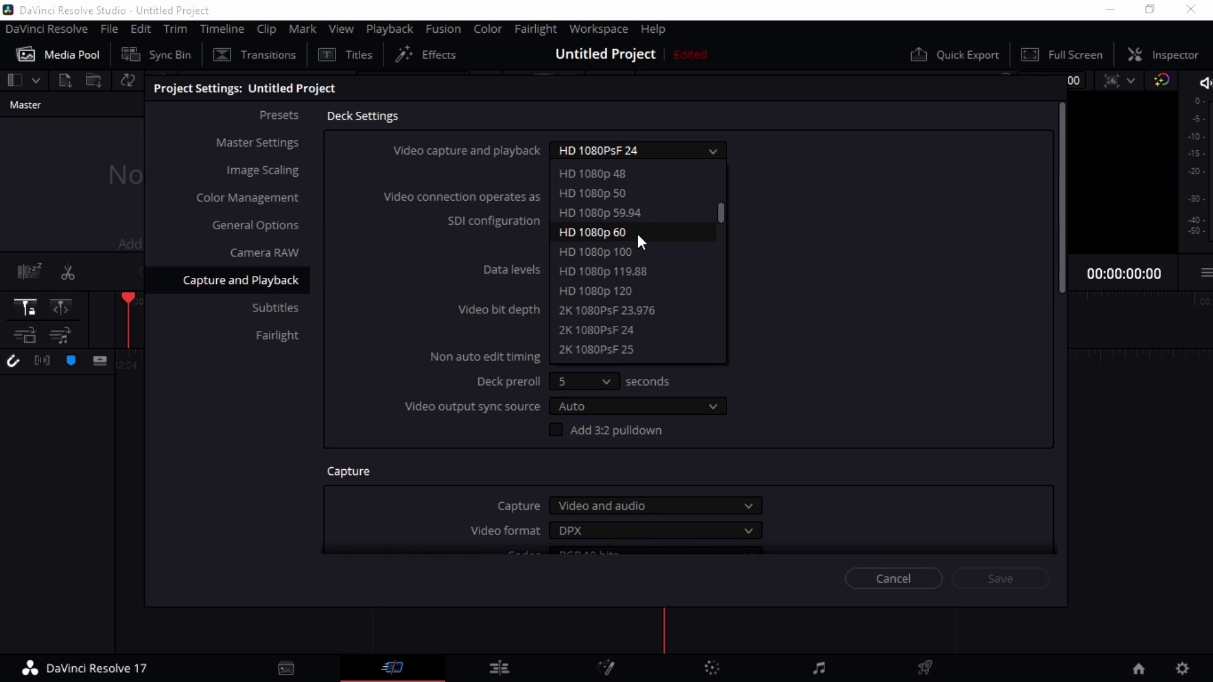
scroll(638, 234, down, 15)
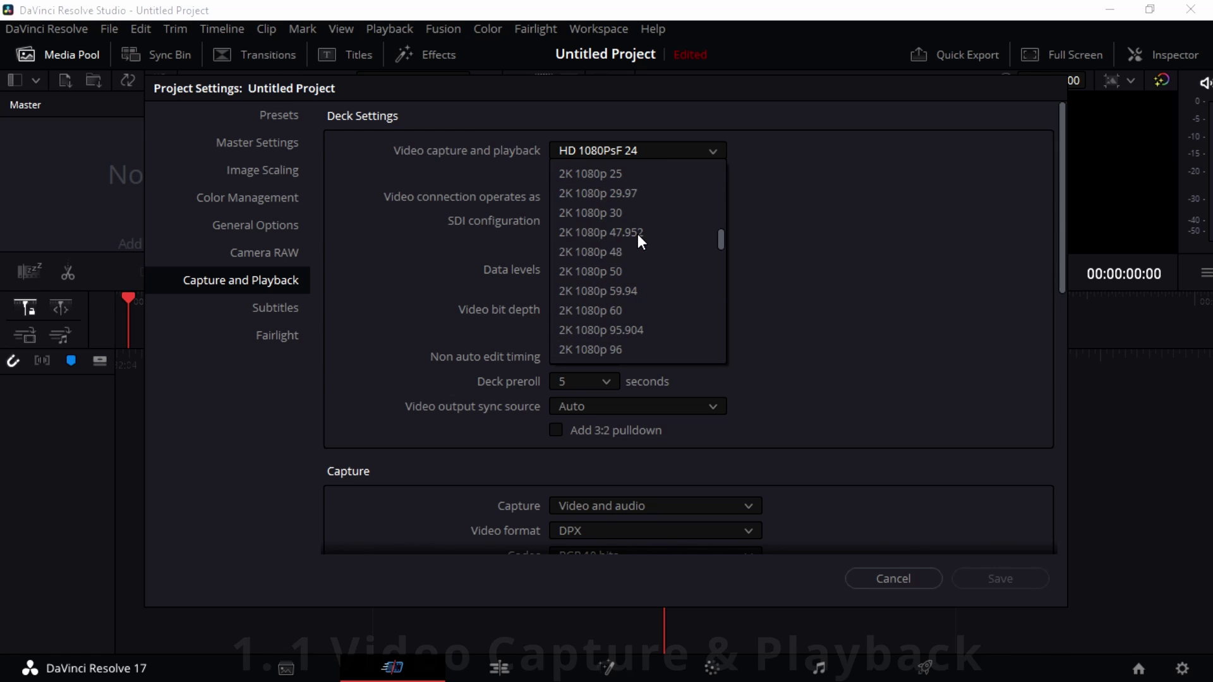
scroll(654, 252, down, 3)
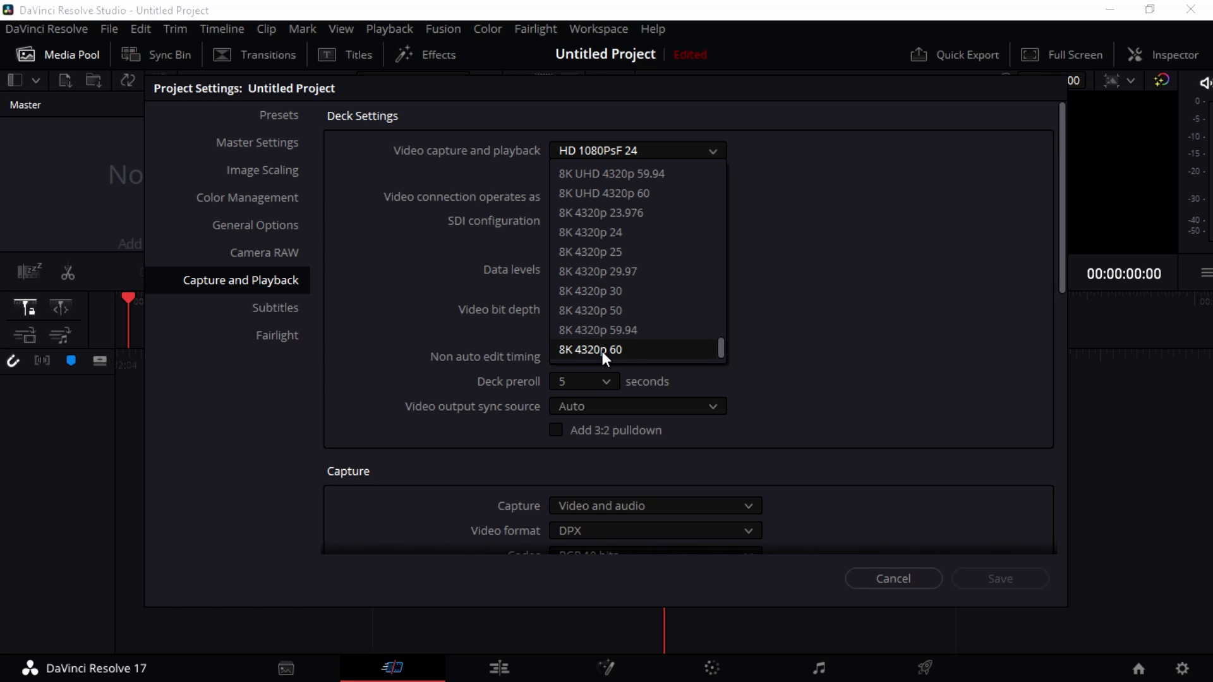
scroll(619, 261, up, 10)
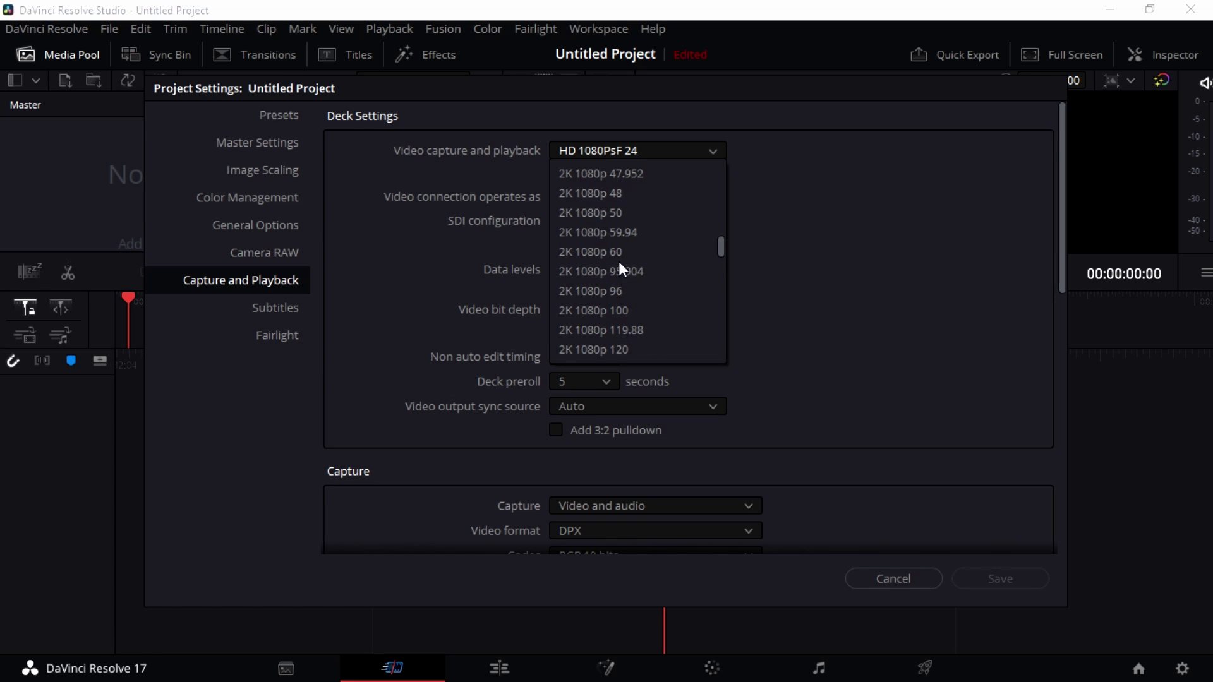
scroll(619, 260, up, 8)
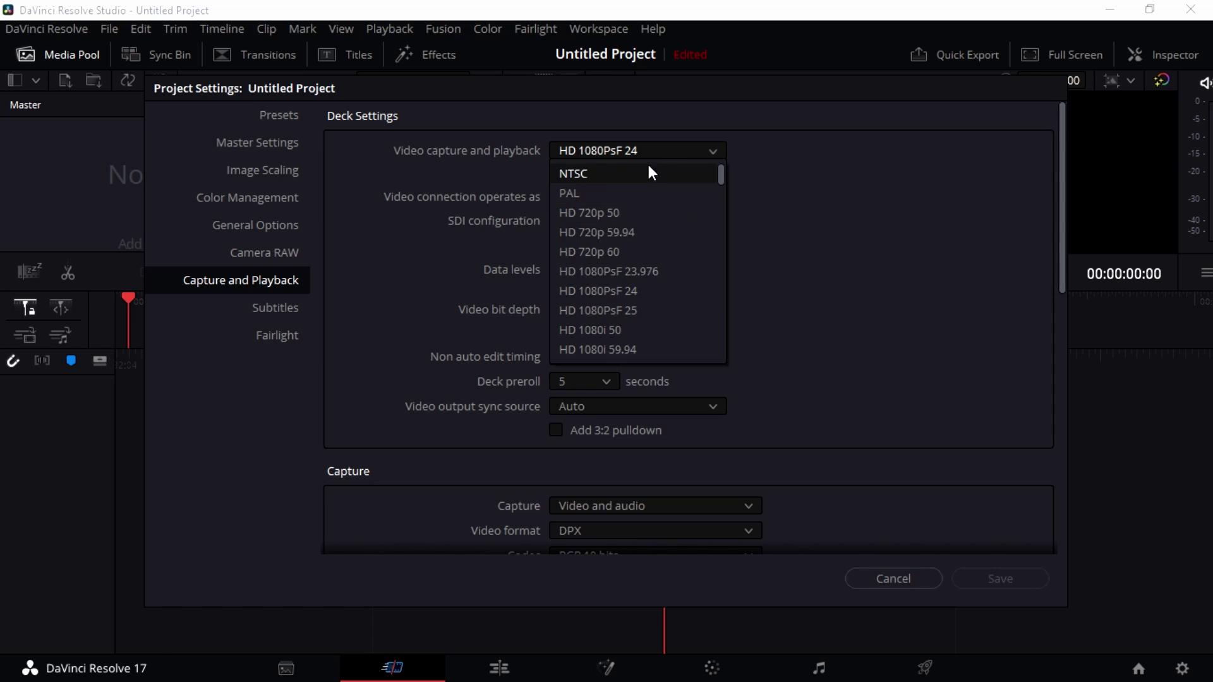
scroll(654, 256, down, 2)
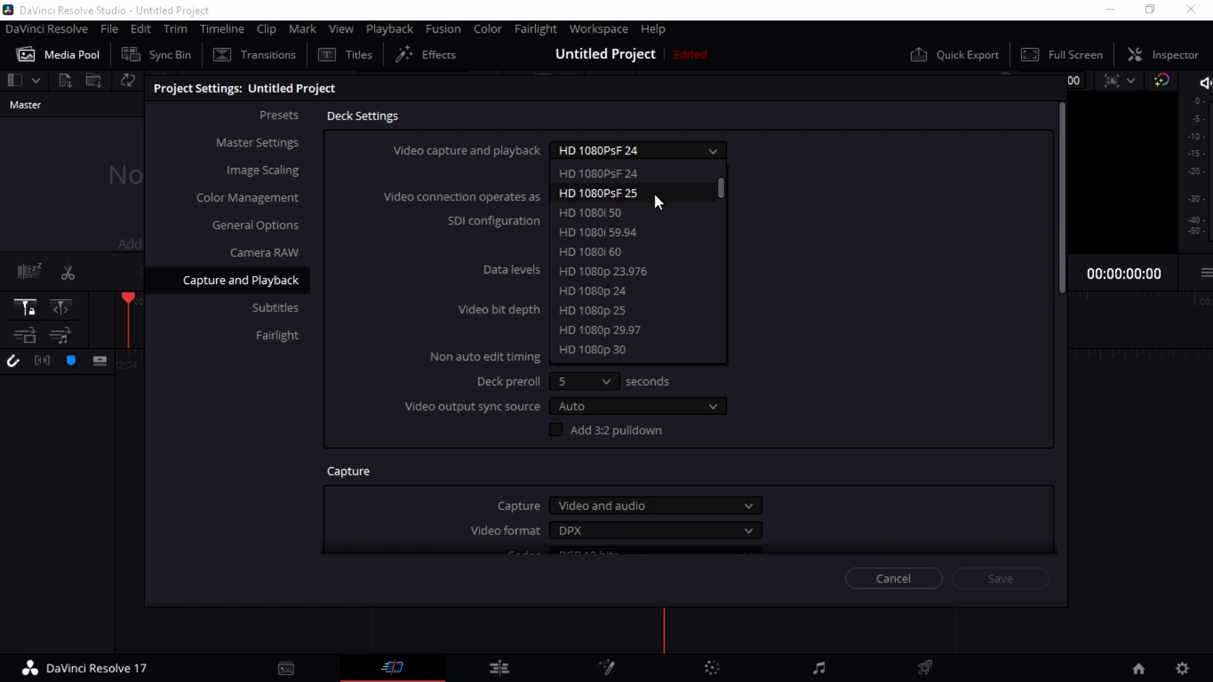
- Select HD 1080PsF 24 as the video format and review the SDI settings below
click(647, 174)
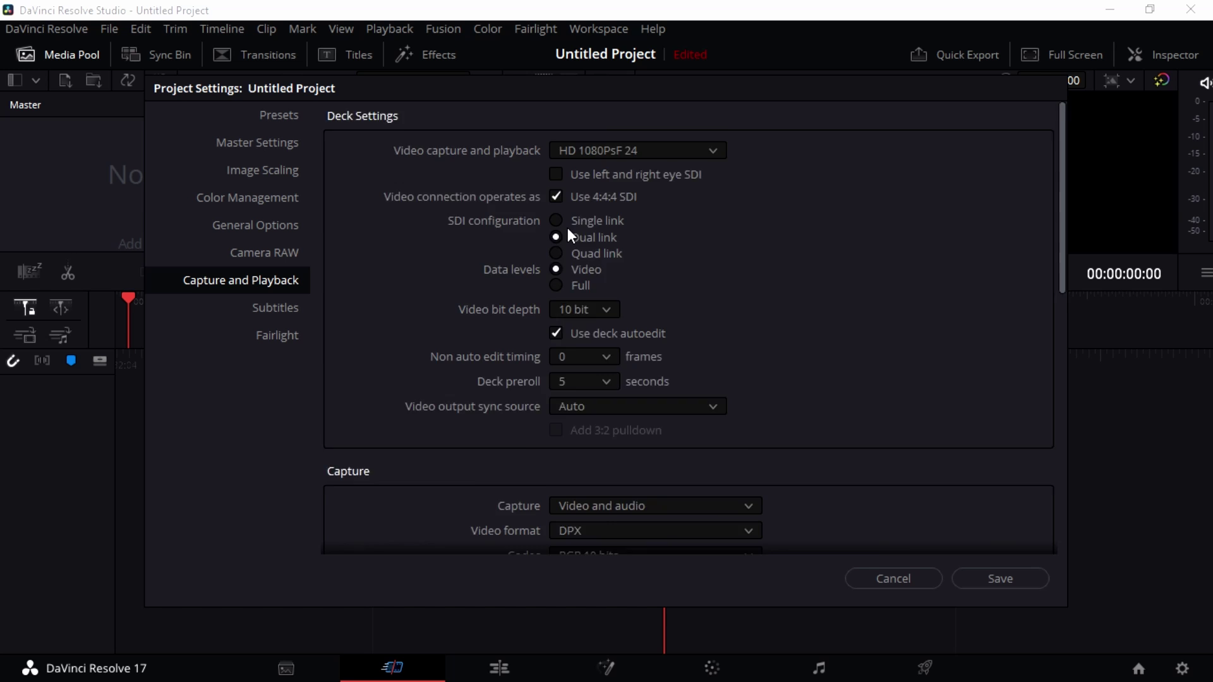
scroll(568, 227, down, 1)
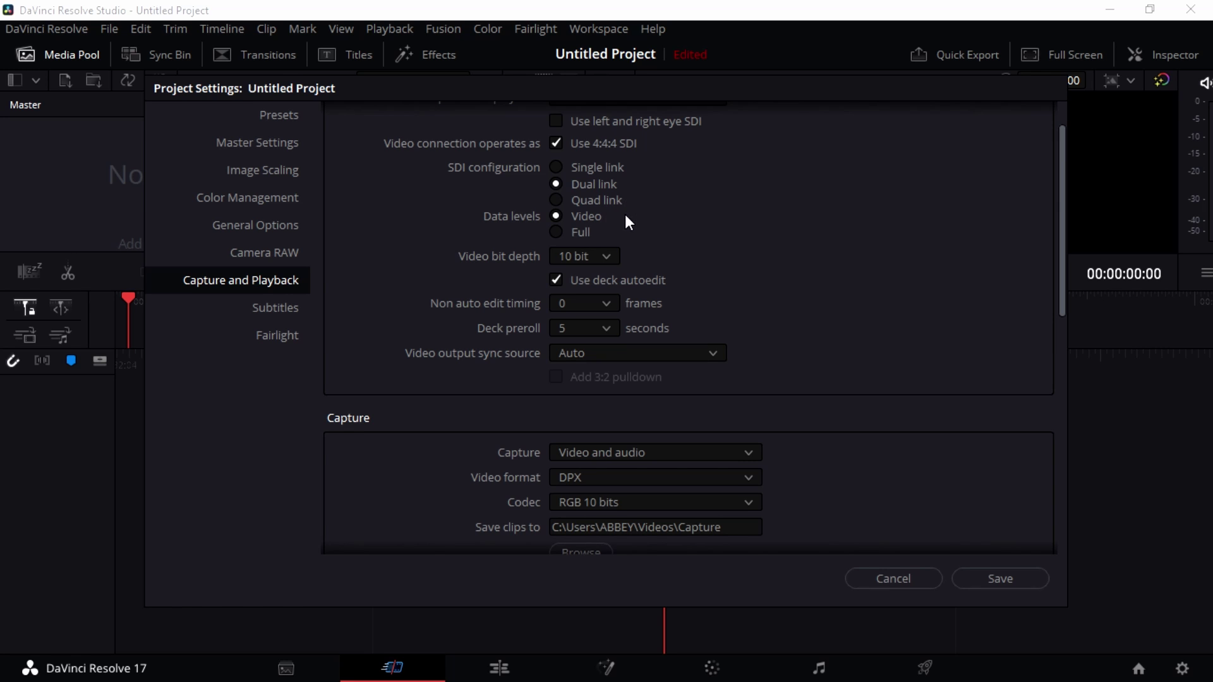
scroll(616, 217, down, 1)
scroll(612, 213, up, 1)
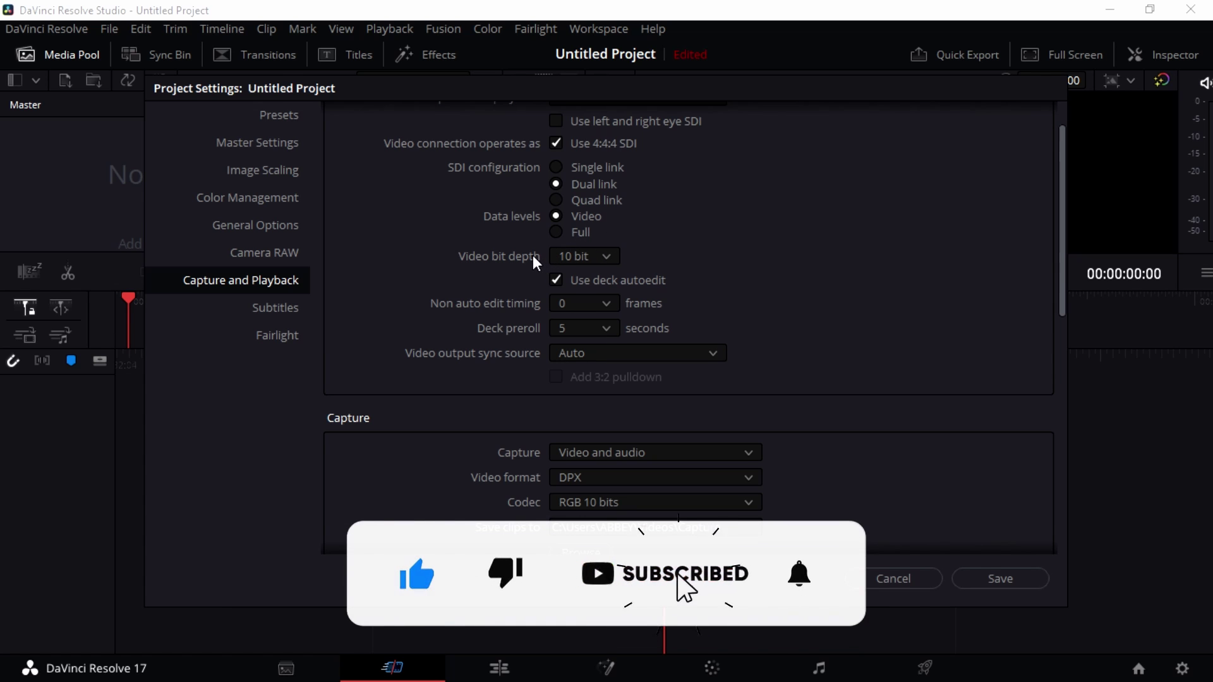
- Keep video bit depth at 10 bit and turn off Use deck autoedit
click(604, 255)
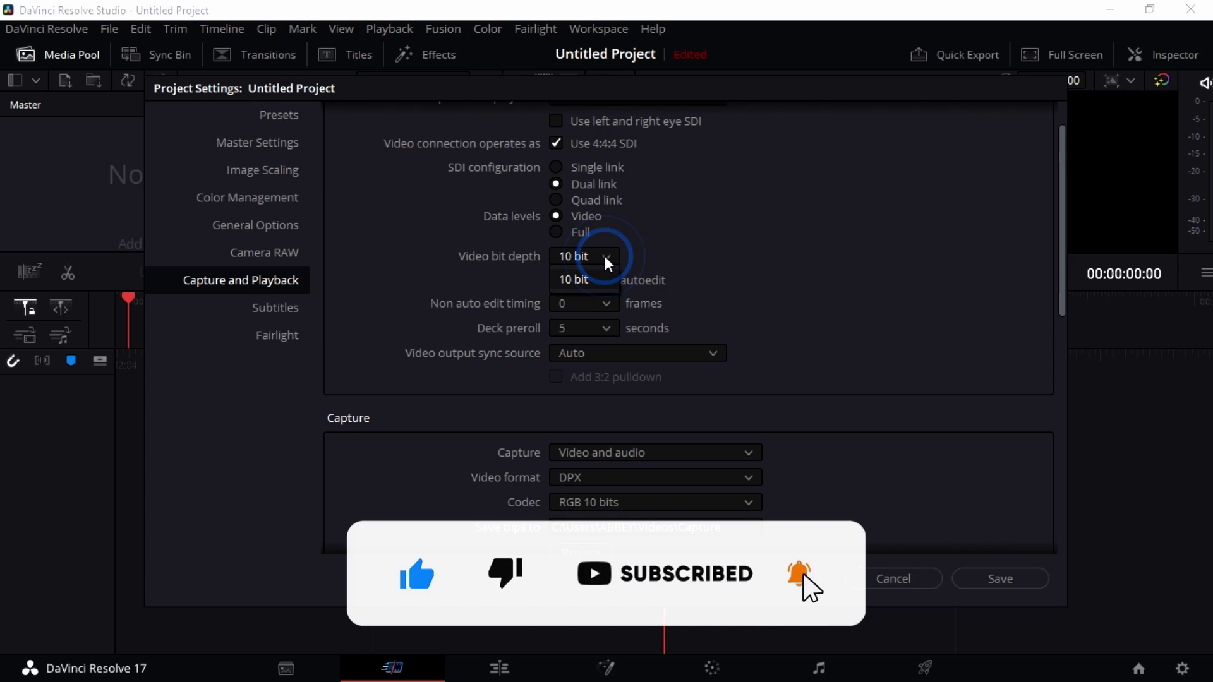
click(604, 256)
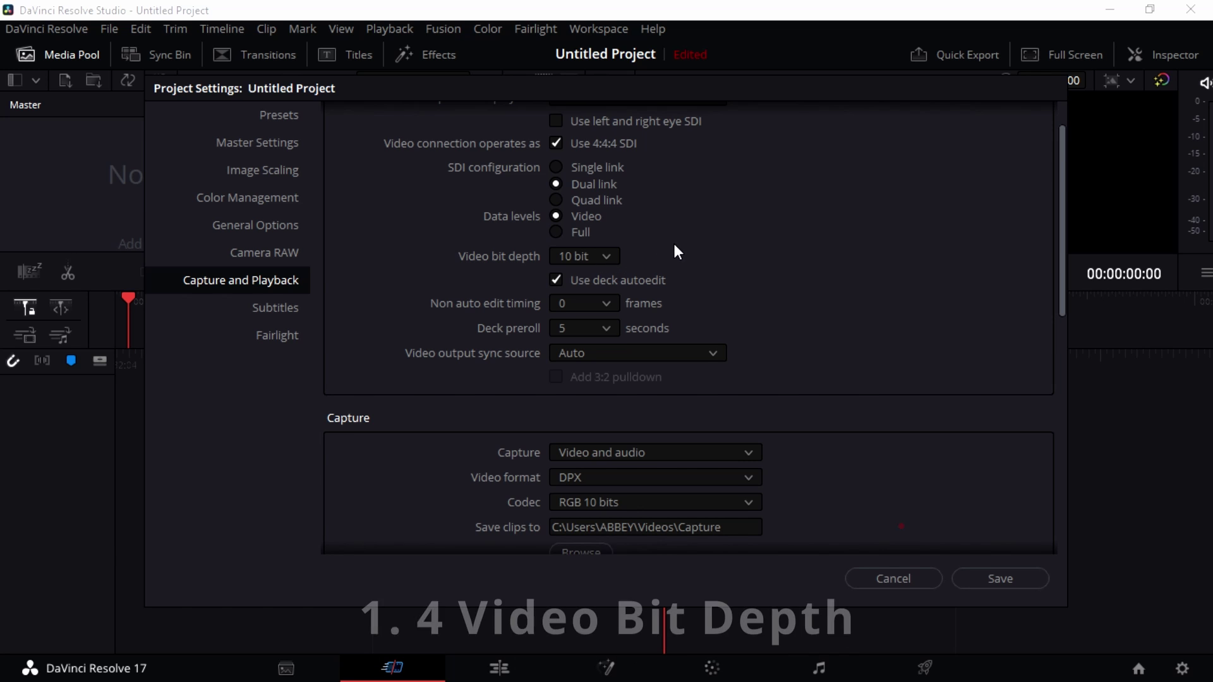
click(556, 280)
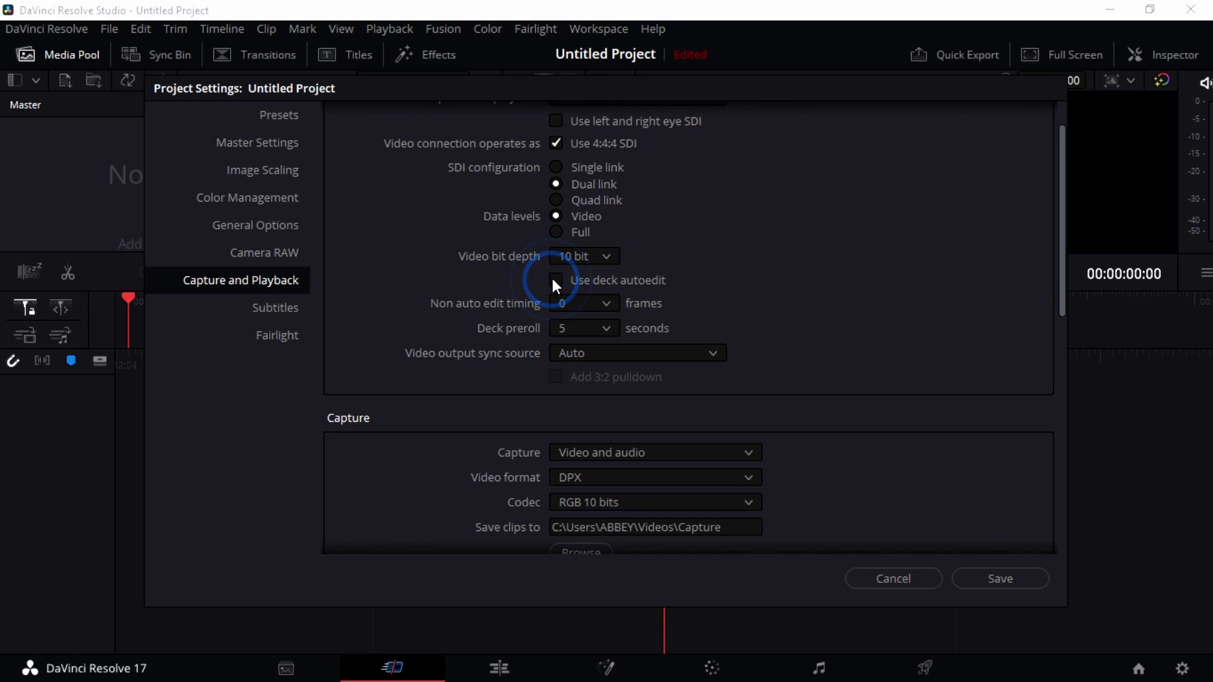
click(557, 280)
scroll(481, 269, down, 1)
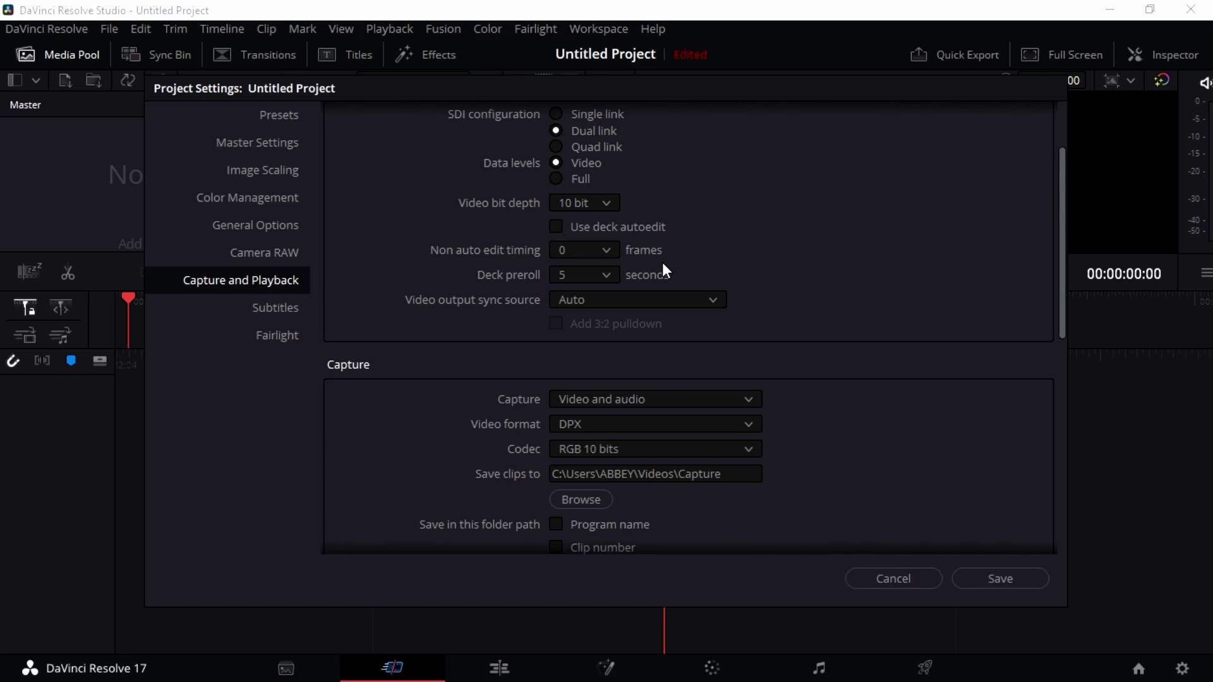
scroll(499, 203, down, 2)
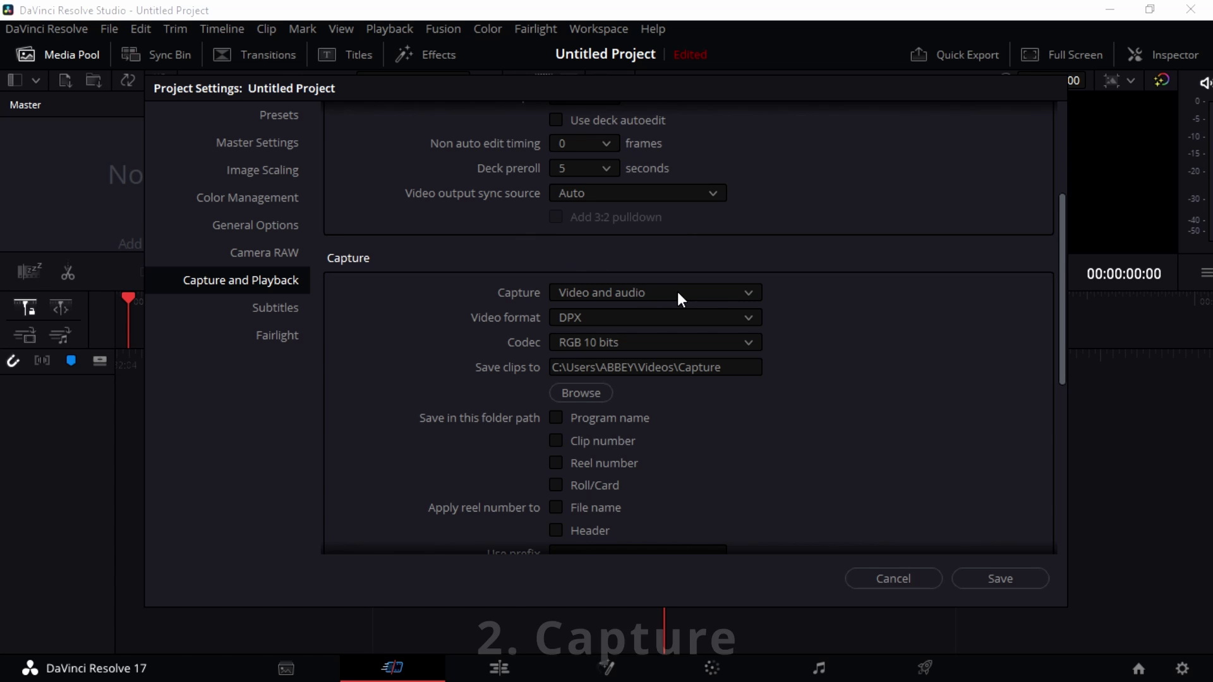
scroll(935, 181, up, 4)
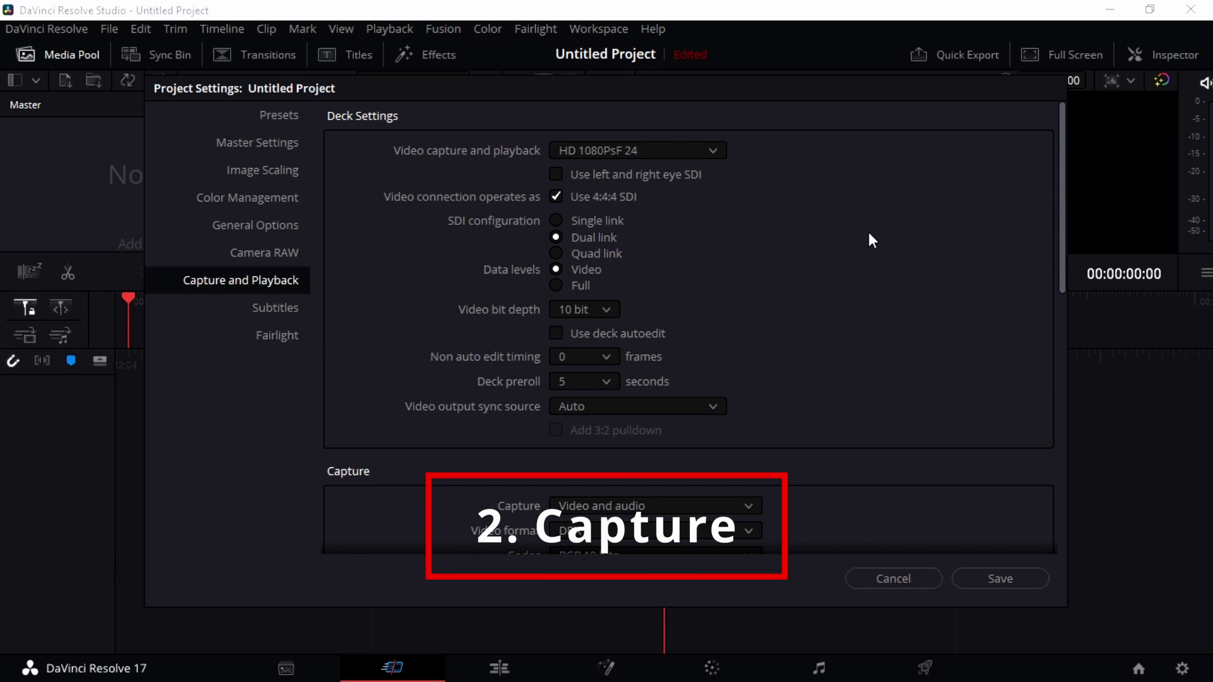
- Set Capture to Video only and the video format to QuickTime
scroll(865, 235, down, 6)
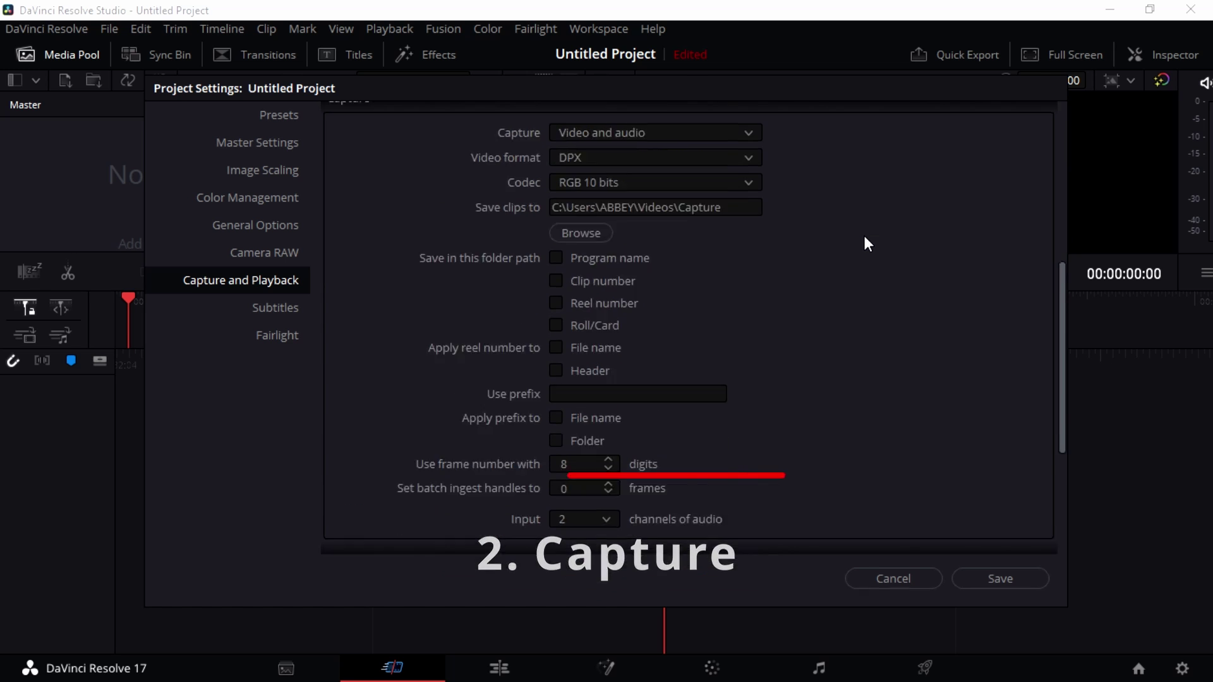
scroll(864, 241, up, 1)
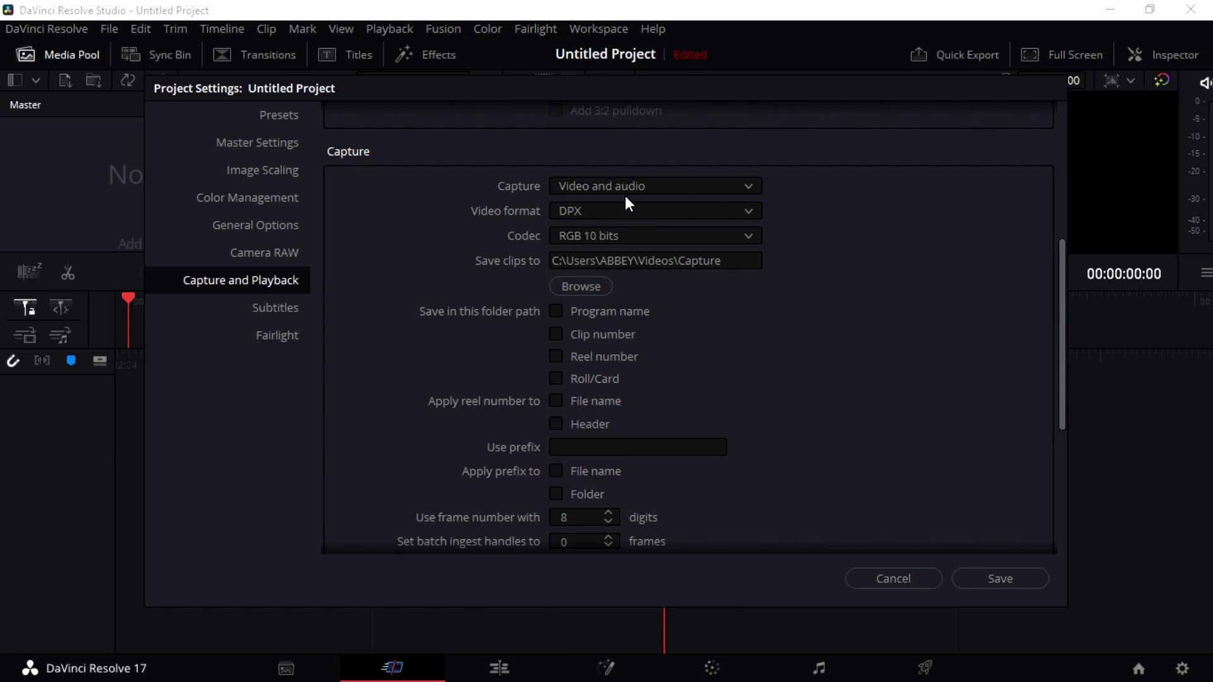
click(673, 184)
click(632, 229)
click(685, 185)
click(668, 197)
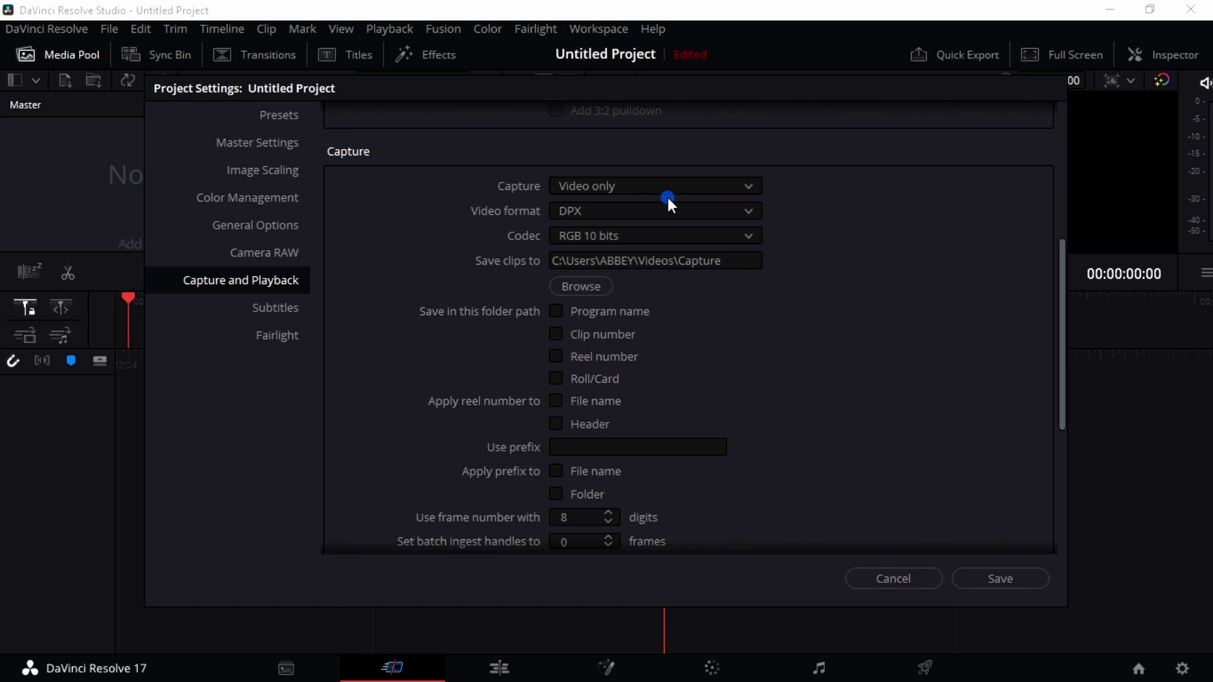
click(588, 211)
click(628, 249)
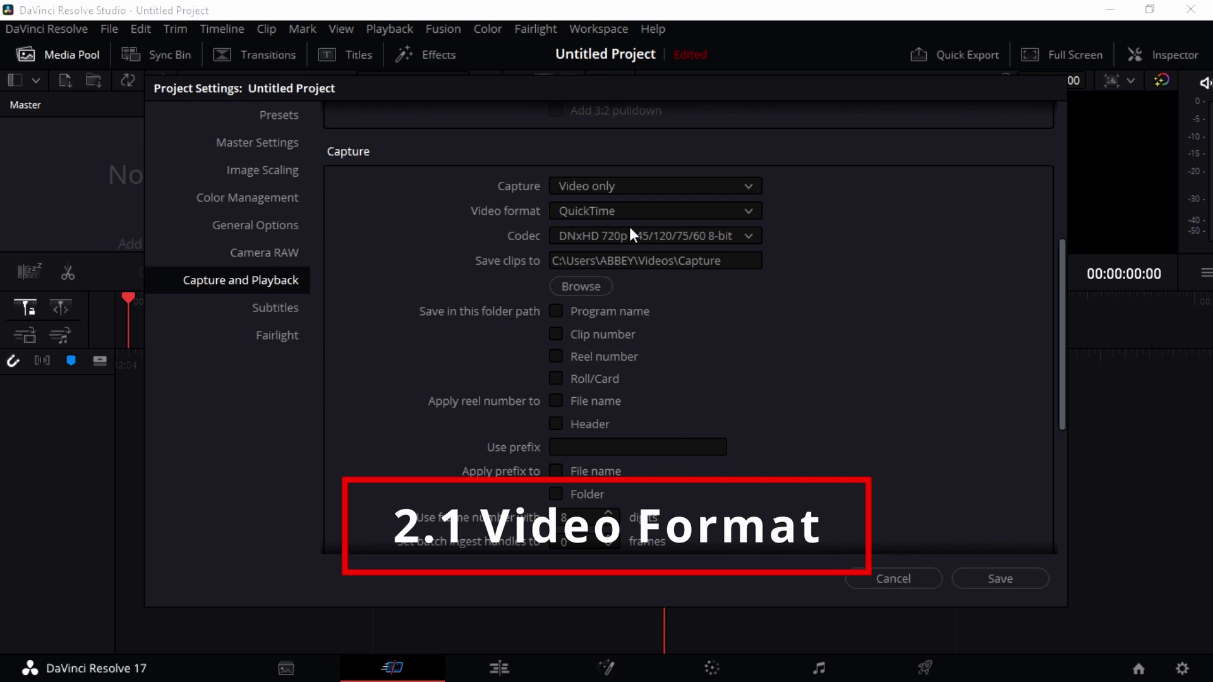
- Set the capture codec to DNxHD 1080i 220/185/175 10-bit
click(657, 236)
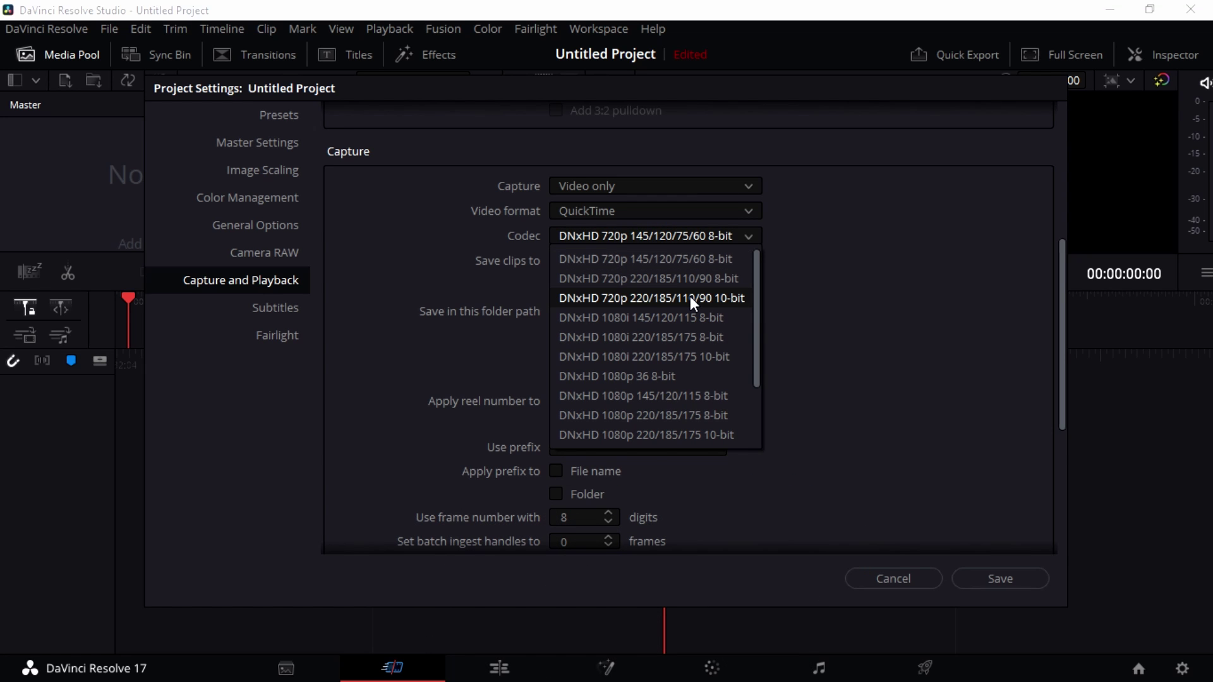
scroll(682, 306, down, 2)
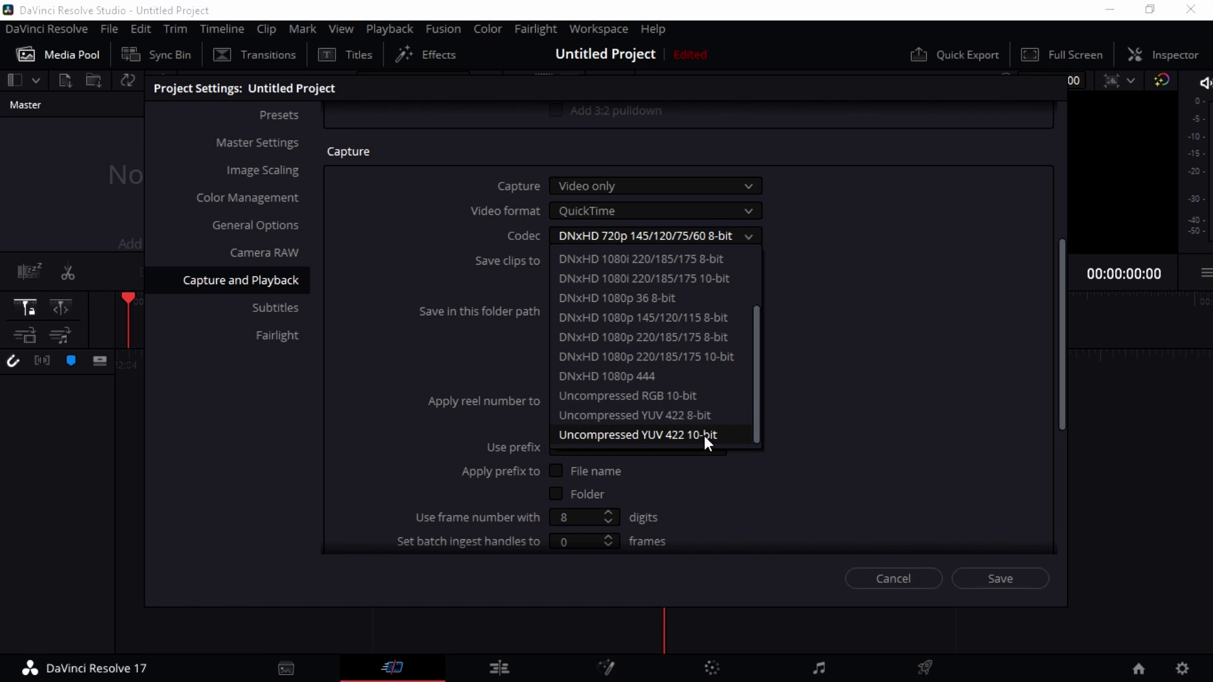
scroll(681, 323, up, 3)
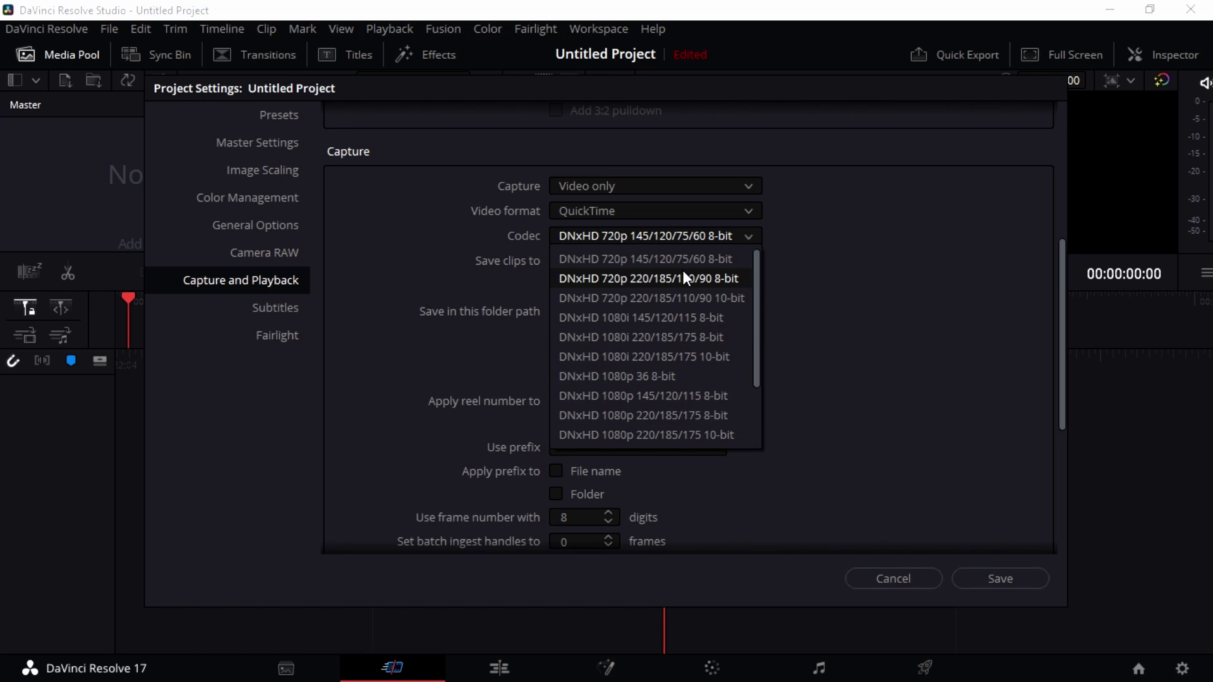
click(697, 294)
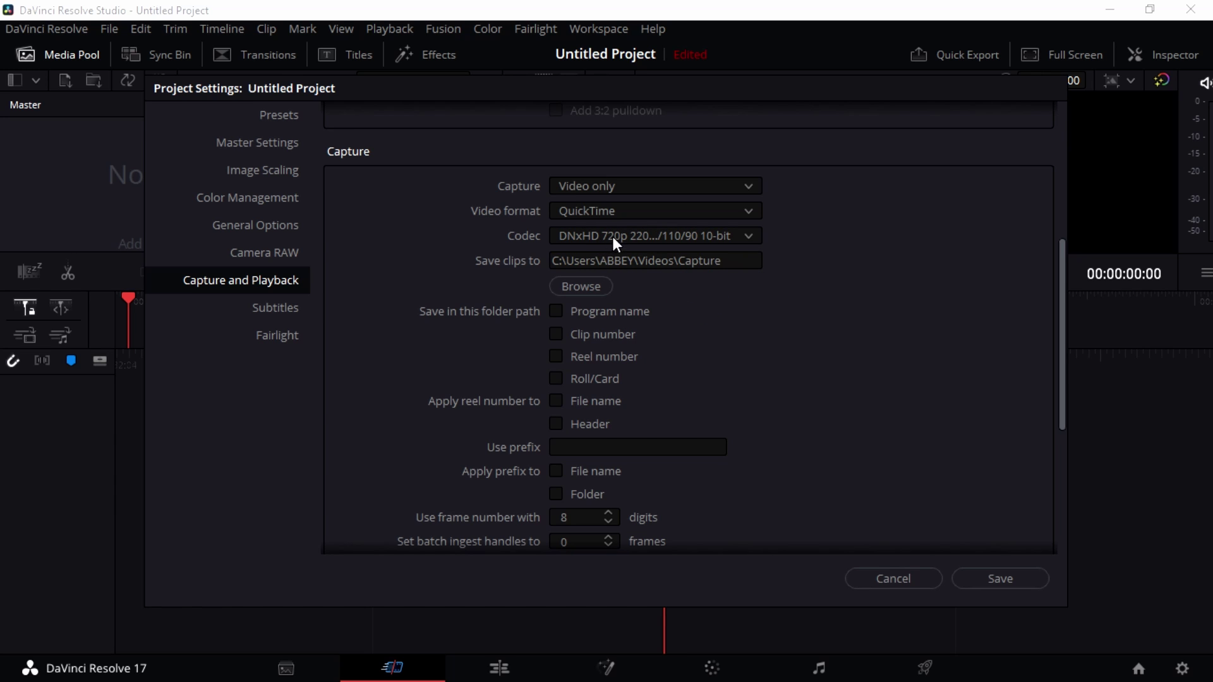
click(688, 236)
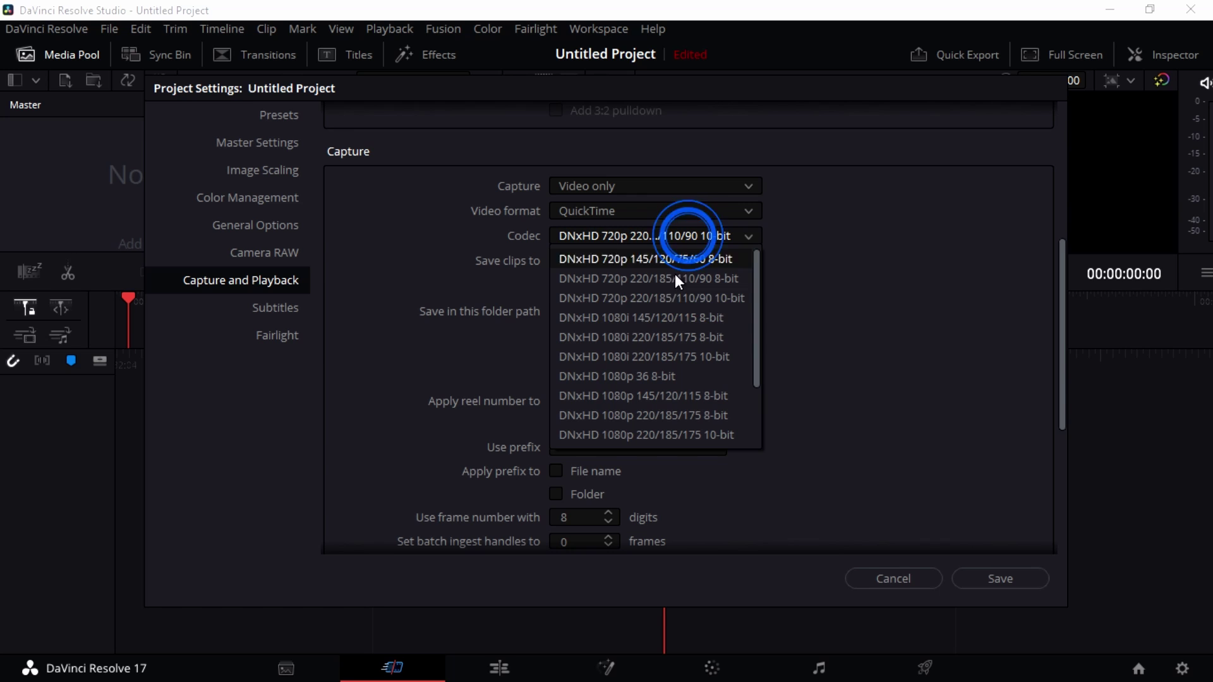
click(665, 357)
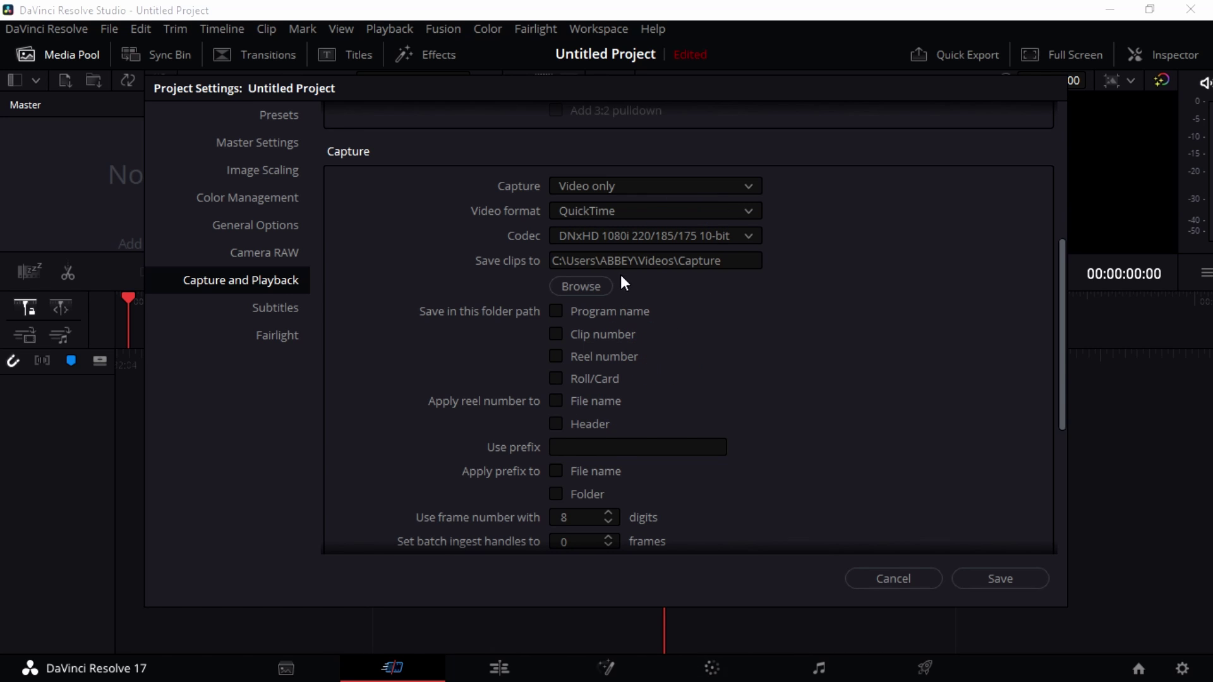
- Set the captured clips folder to D:\Davinci\completeed\INFO
click(583, 286)
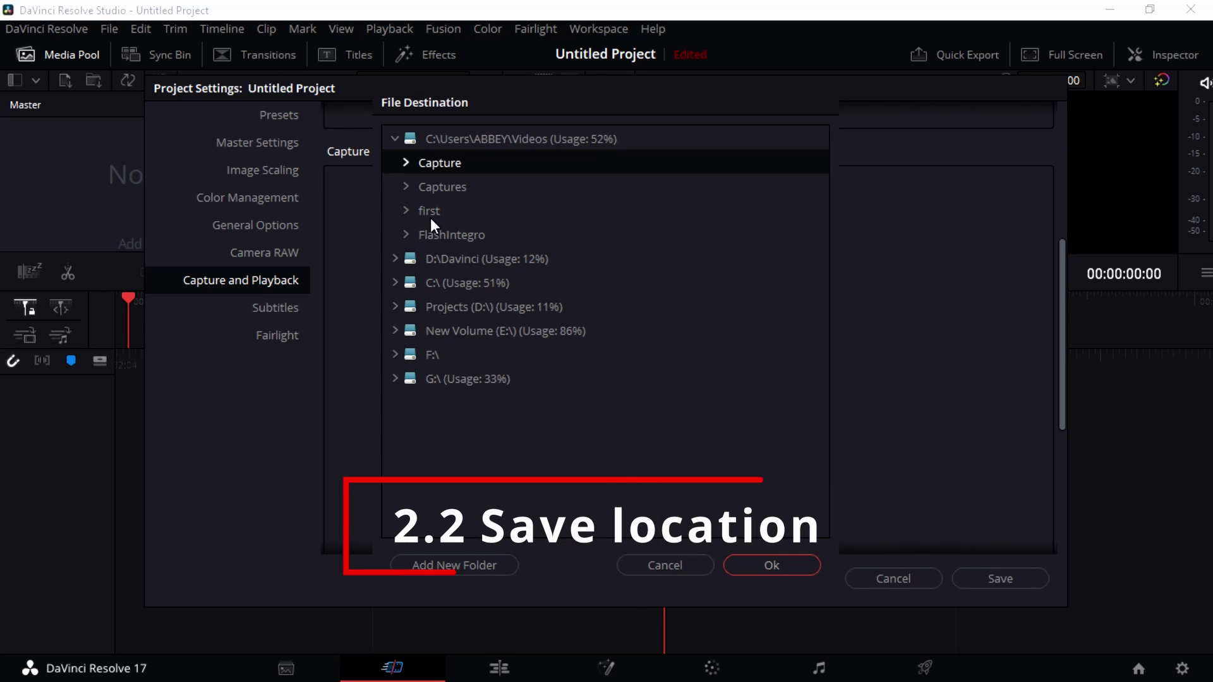
click(405, 163)
click(412, 188)
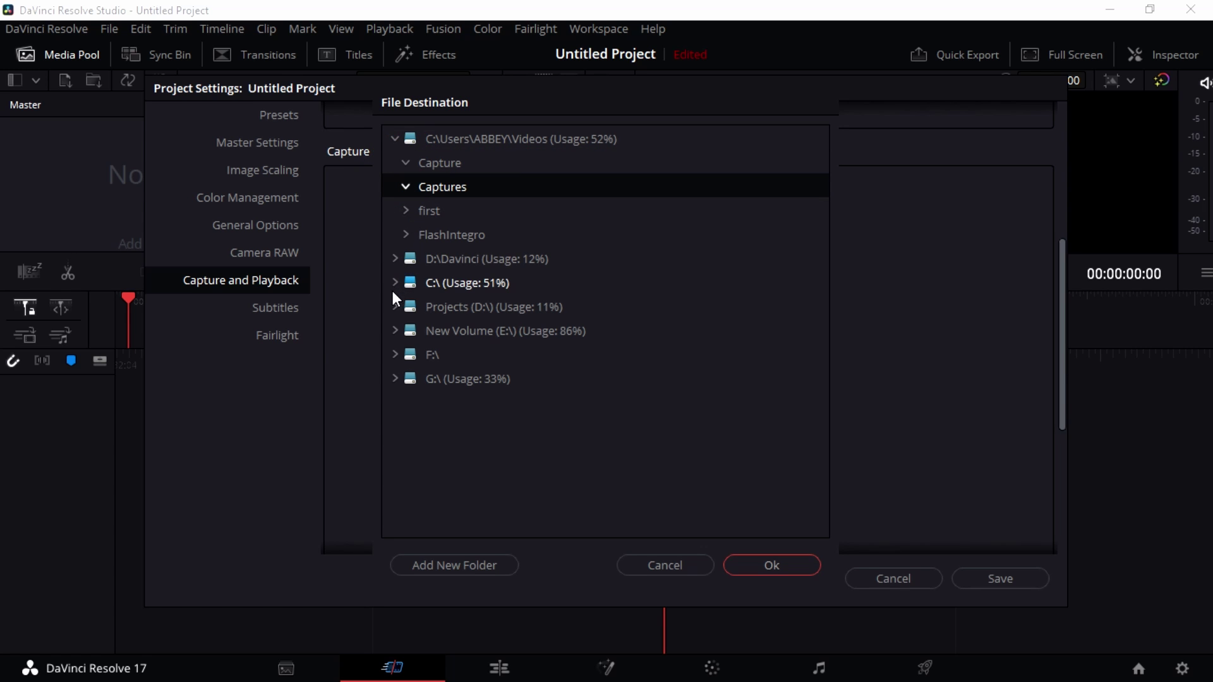
click(393, 307)
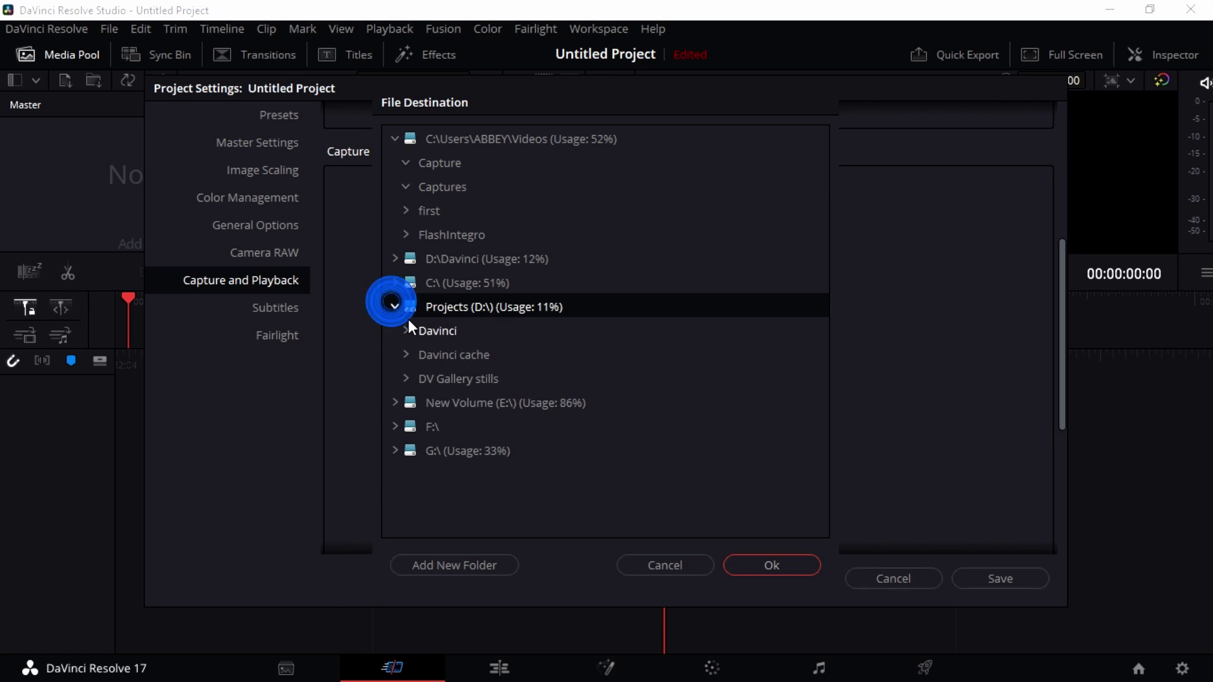
click(405, 331)
click(416, 352)
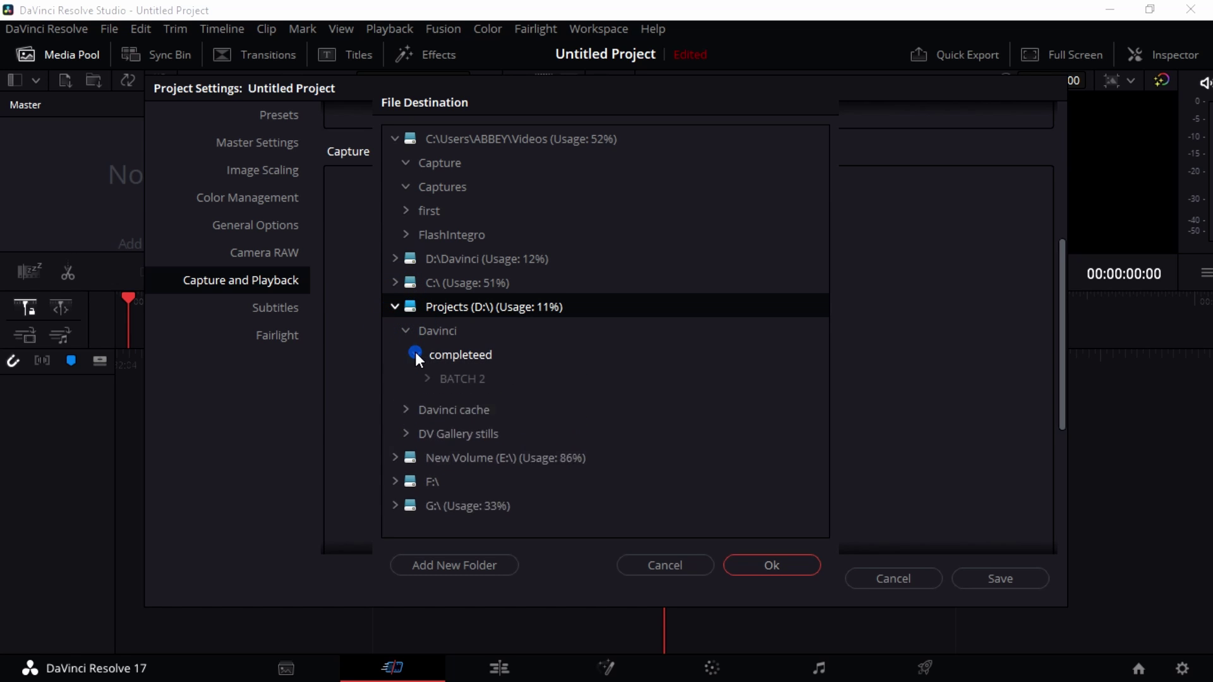
click(423, 404)
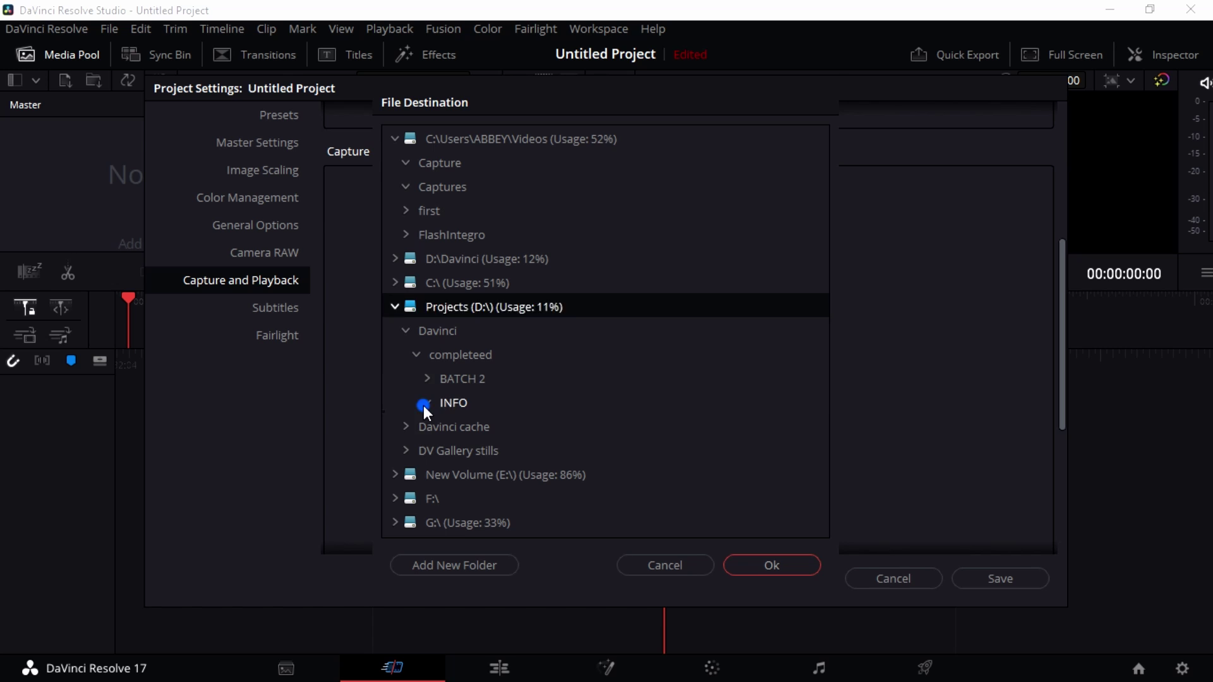
key(Return)
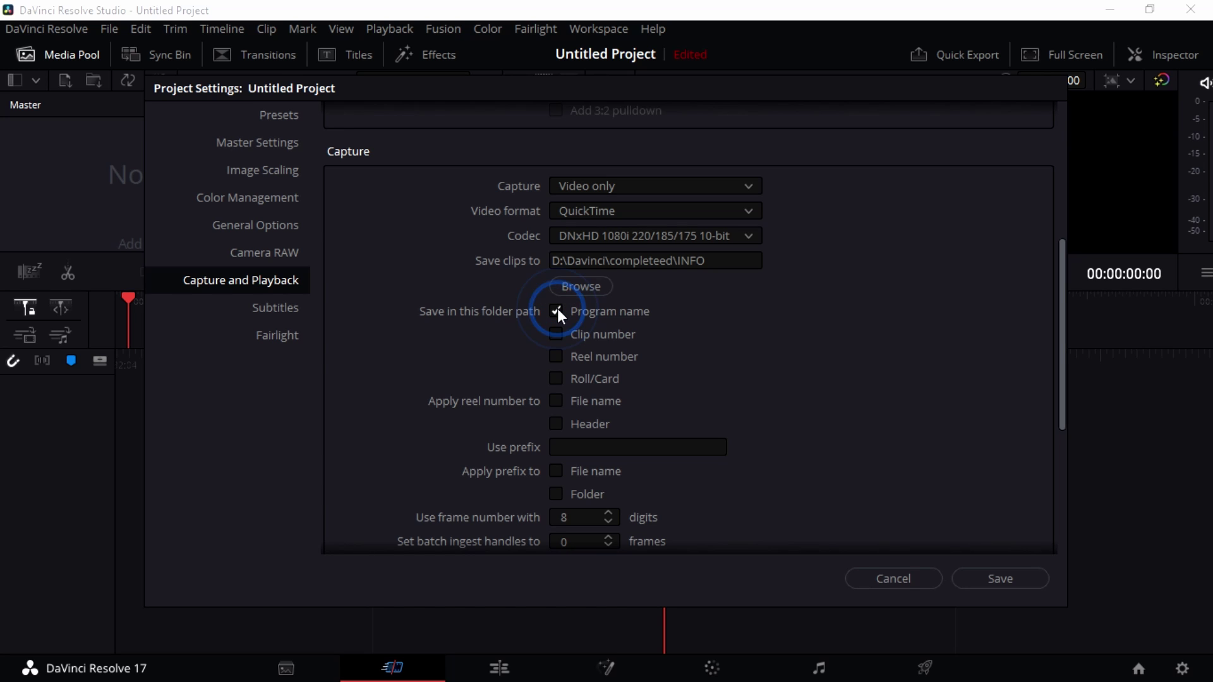
- Include the clip number in the folder path and apply the reel number to file names
click(557, 334)
click(557, 423)
scroll(705, 354, down, 5)
click(559, 195)
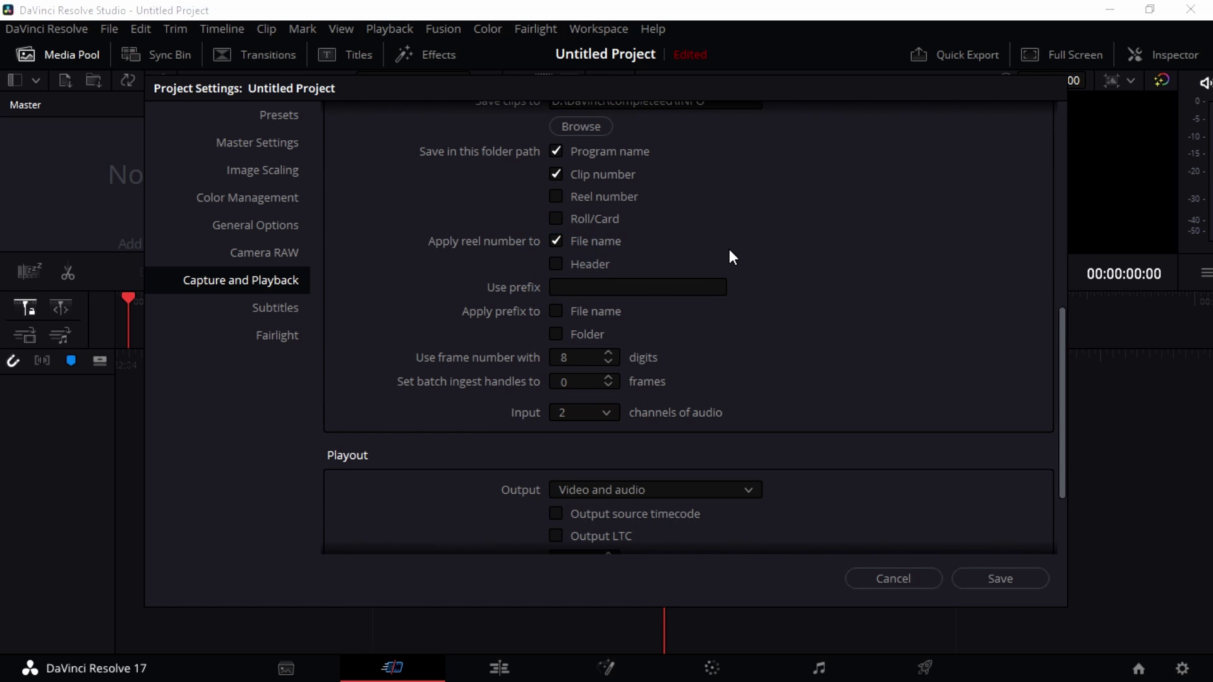
scroll(695, 249, down, 2)
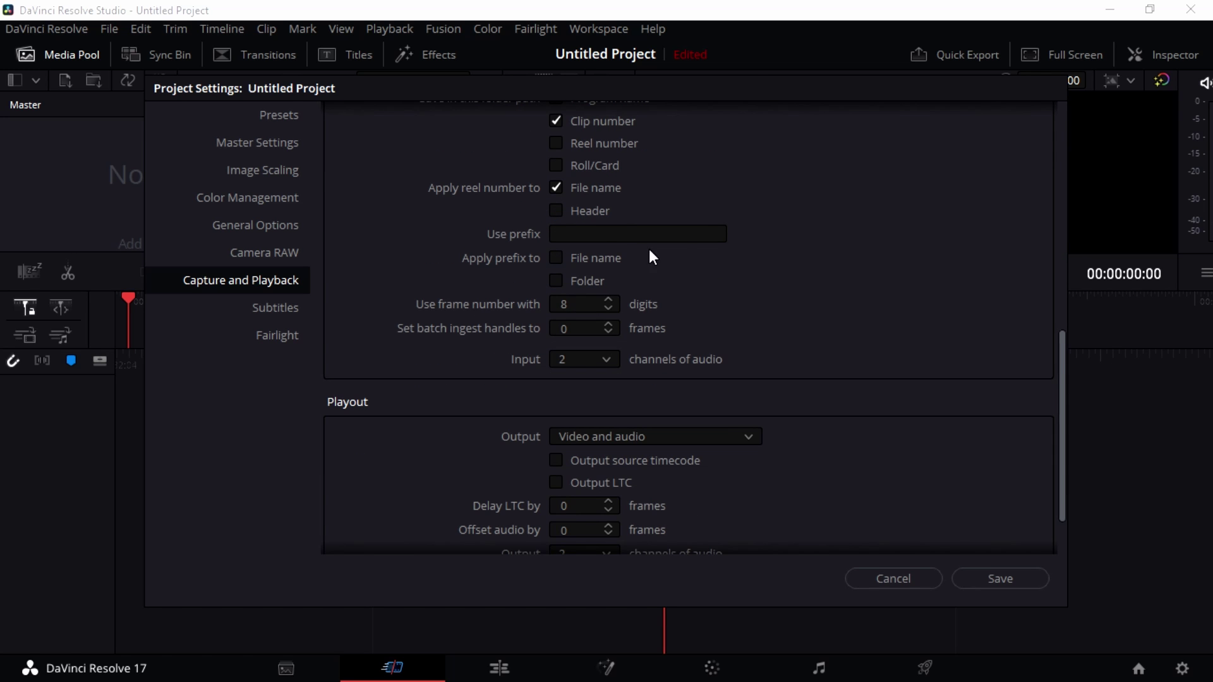
- Apply the prefix 'REC' to captured clip file names
click(590, 237)
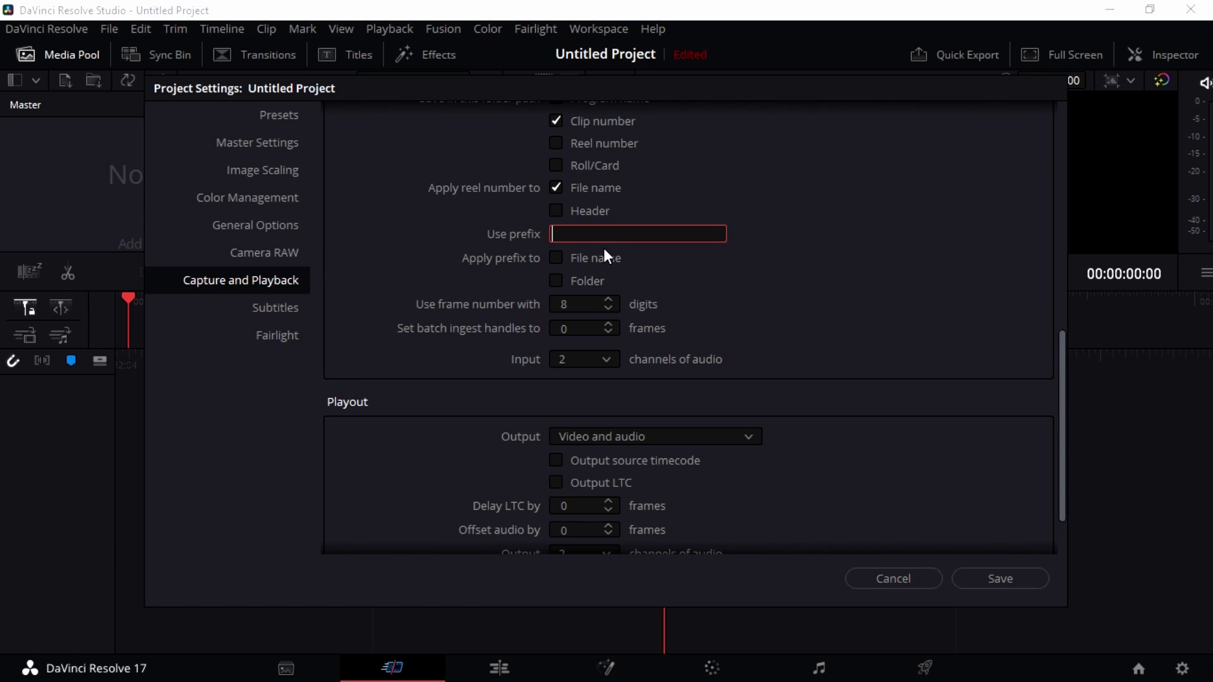
text(REC)
click(658, 287)
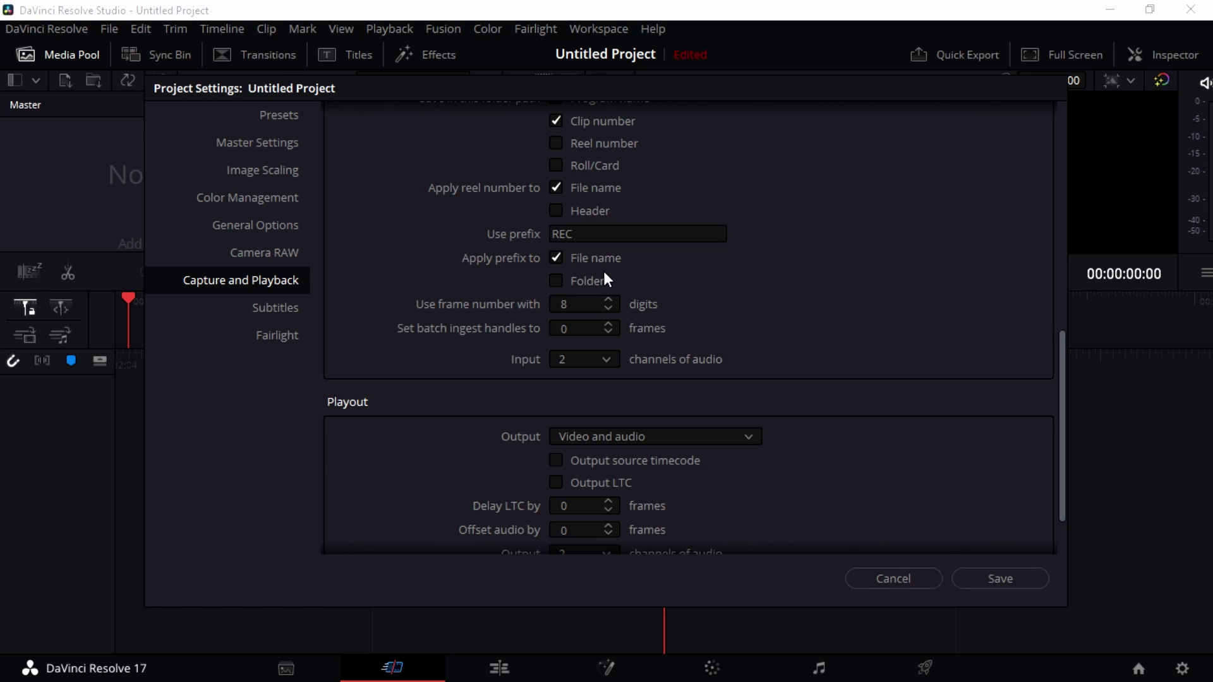
- Set playout output to Video and audio, then save the project settings
scroll(632, 279, down, 1)
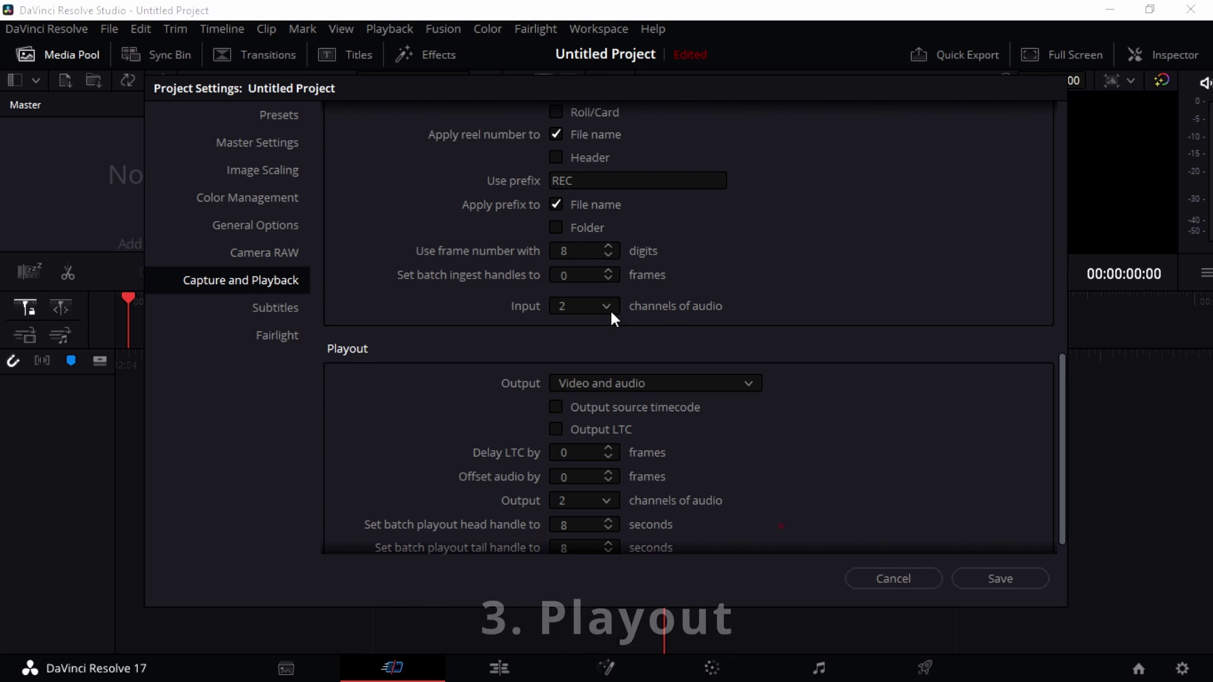
scroll(609, 308, down, 1)
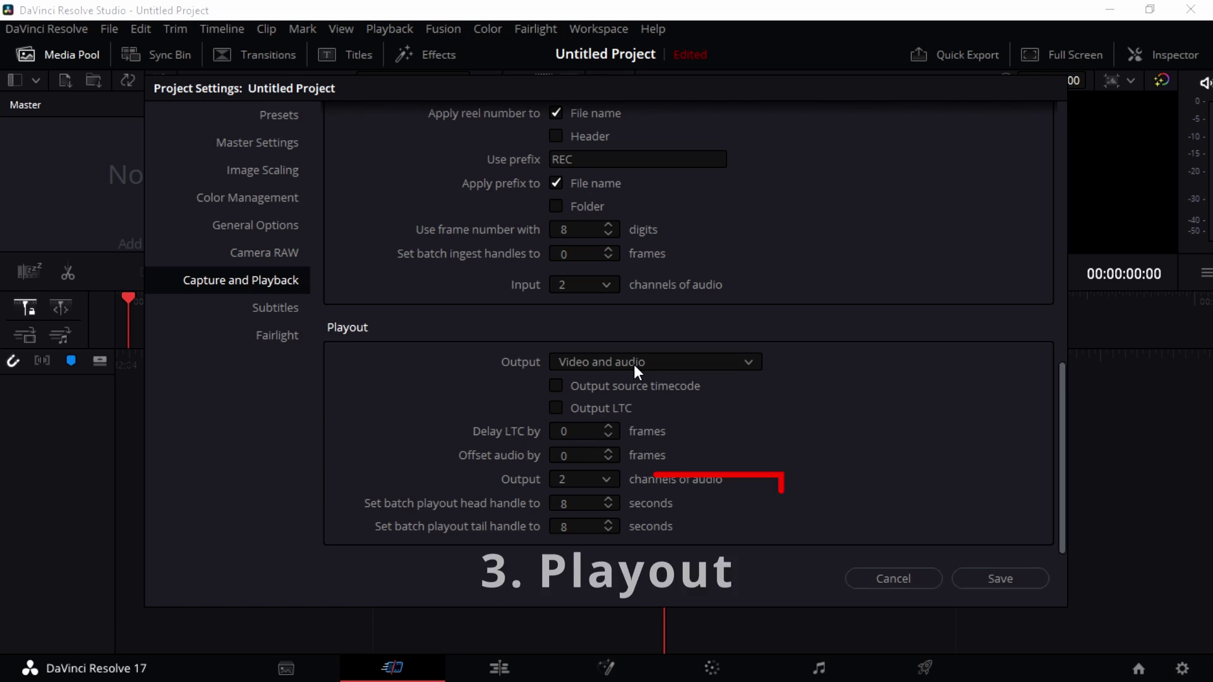
click(675, 358)
click(587, 401)
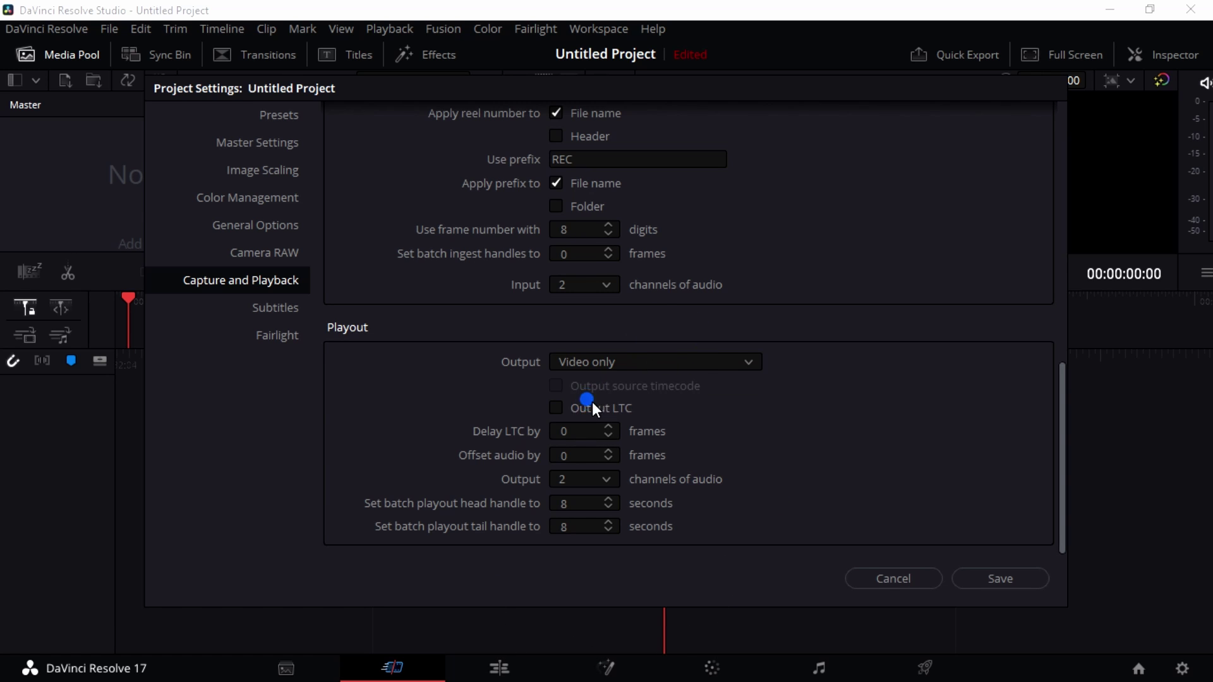
click(624, 361)
click(610, 424)
click(629, 363)
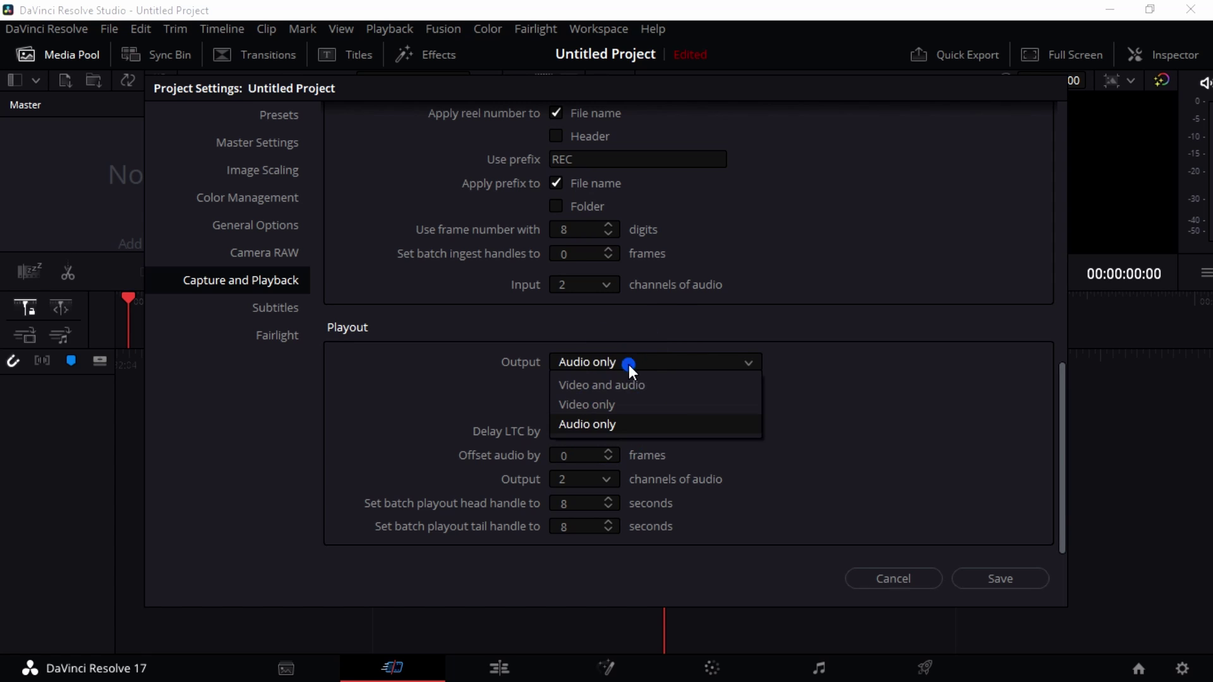
click(620, 386)
click(629, 365)
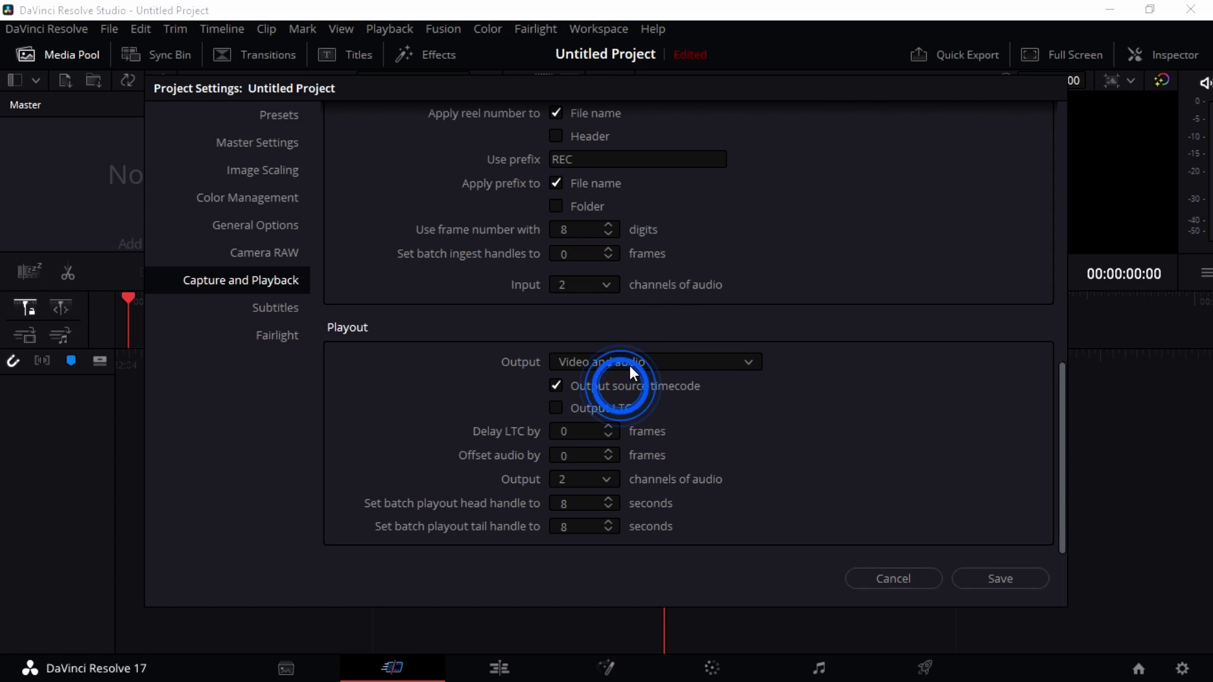
click(618, 385)
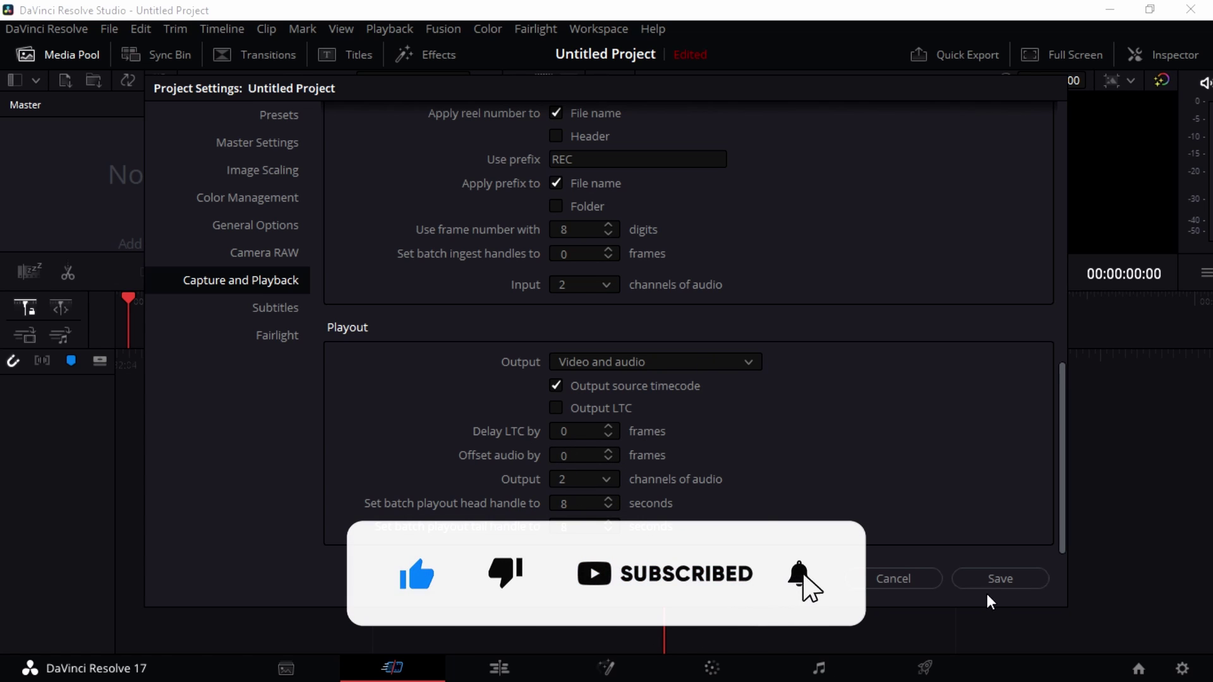
click(999, 580)
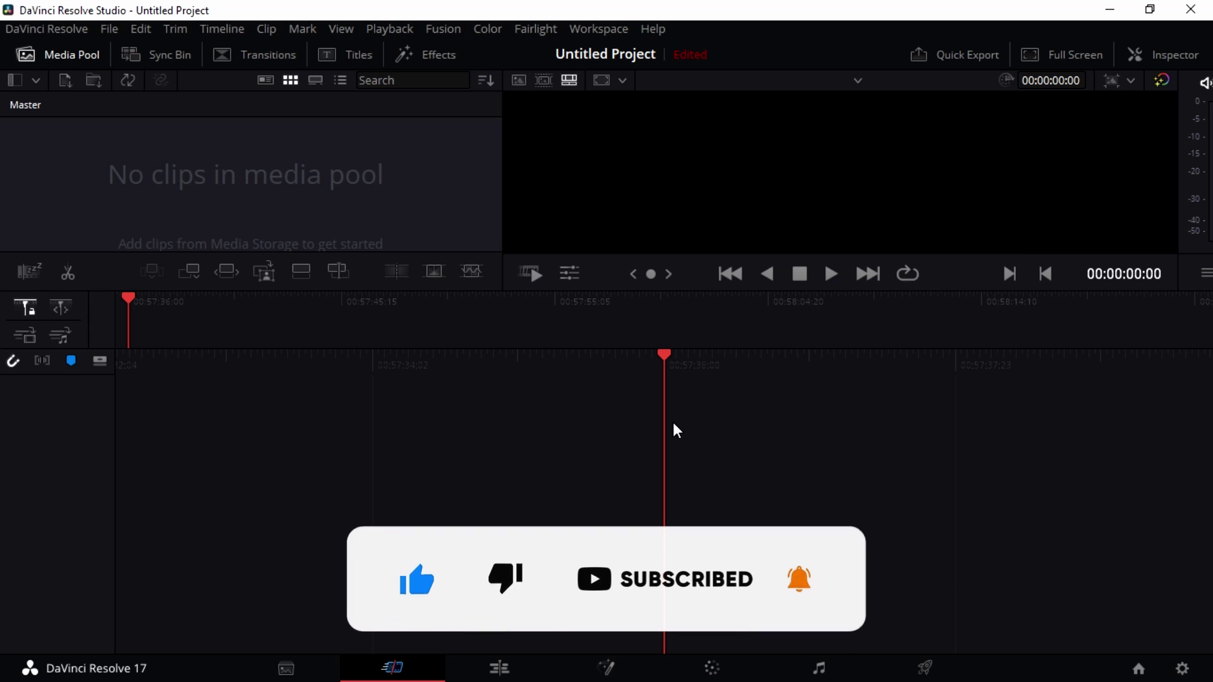